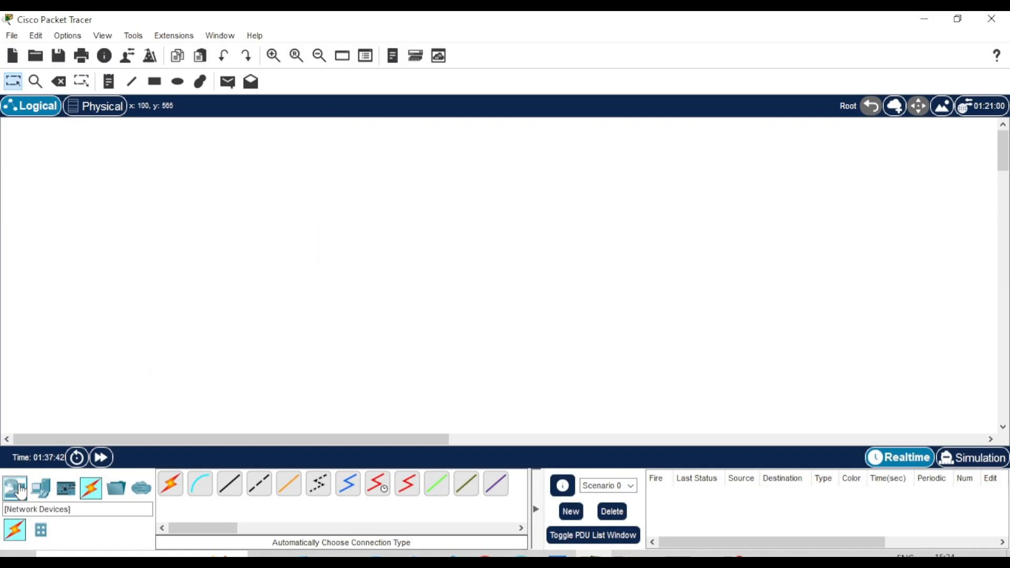
Begin on an empty Logical workspace with the device categories panel shown
click(14, 488)
Place a server at the top of the workspace and an 1841 router below it
click(38, 490)
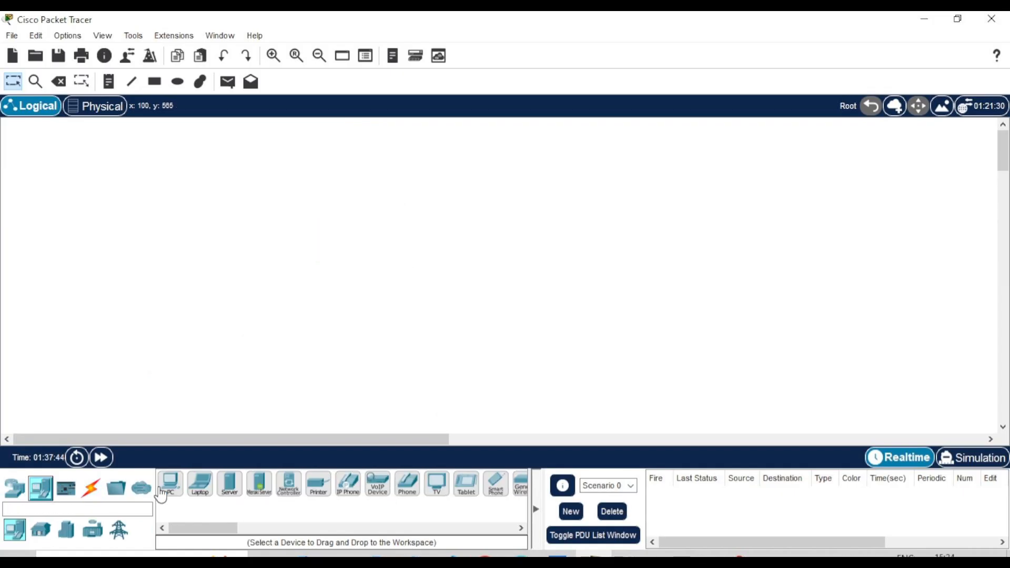
drag(229, 482, 232, 427)
drag(339, 144, 339, 146)
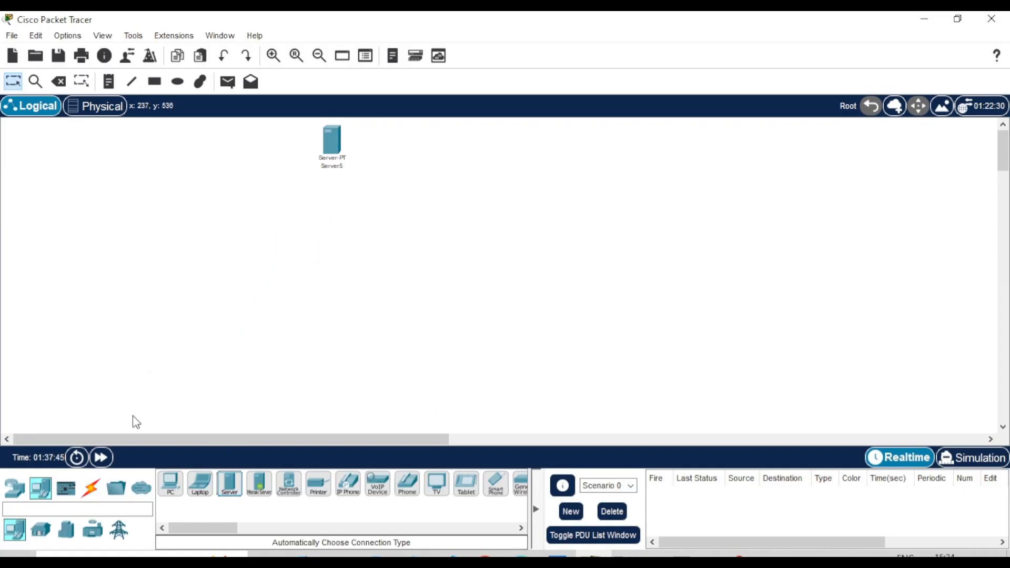
click(14, 488)
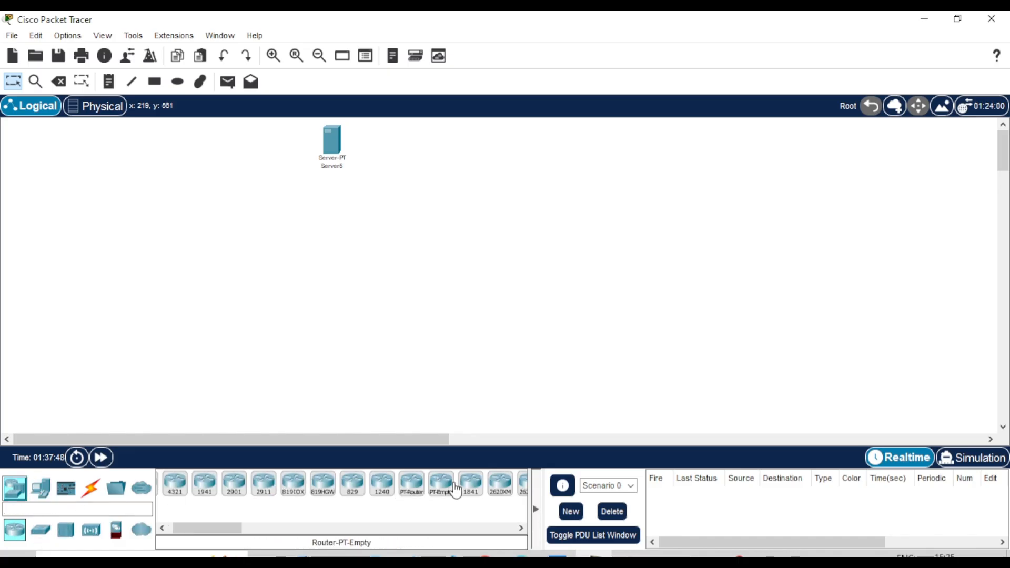
drag(470, 482, 336, 224)
Add a switch below the router and two PCs beneath it
click(40, 529)
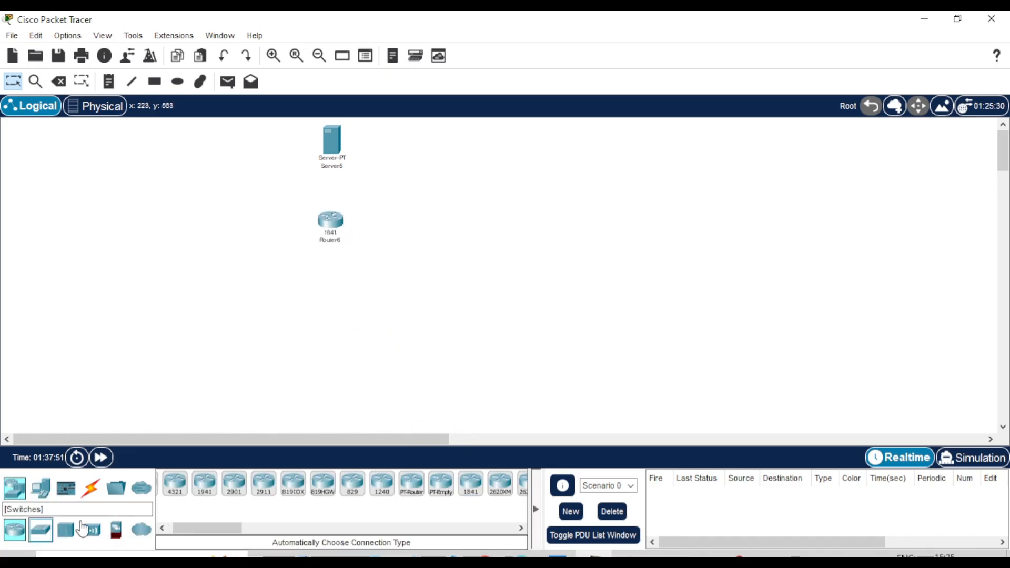
drag(200, 483, 339, 295)
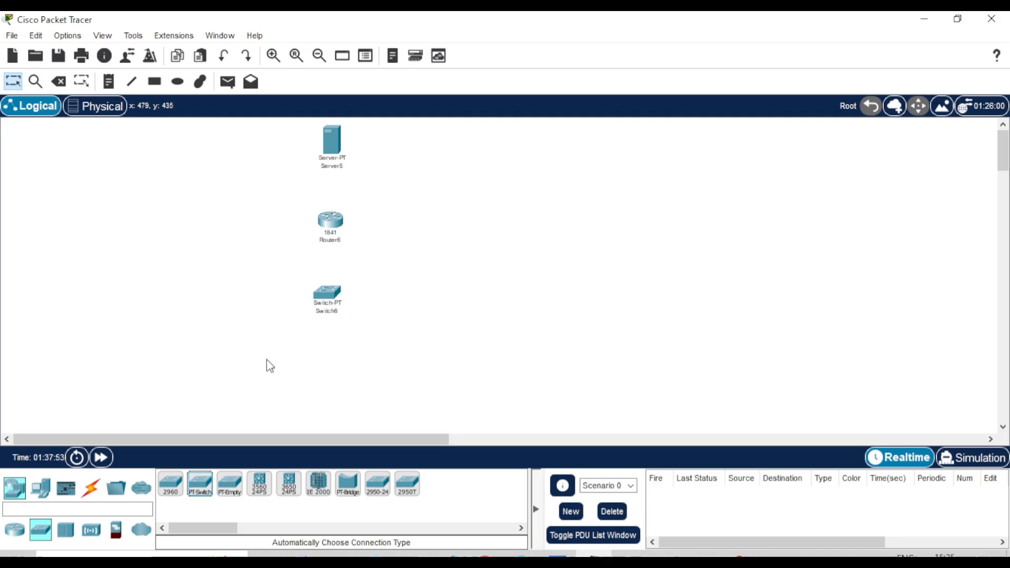
click(41, 488)
drag(171, 490, 502, 375)
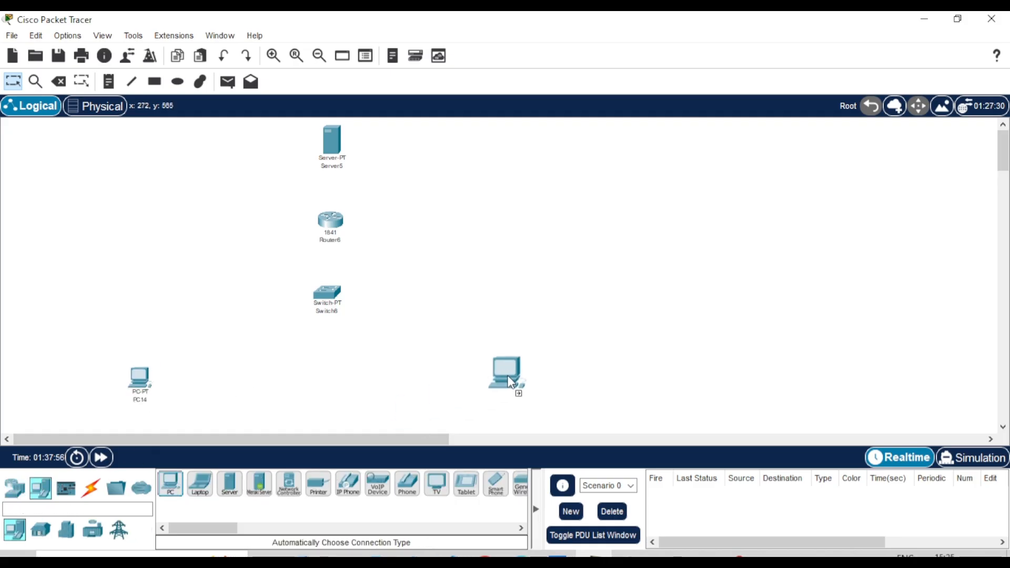
click(91, 488)
Cable Router6 to Server5 and to the switch using automatic connection type
click(170, 482)
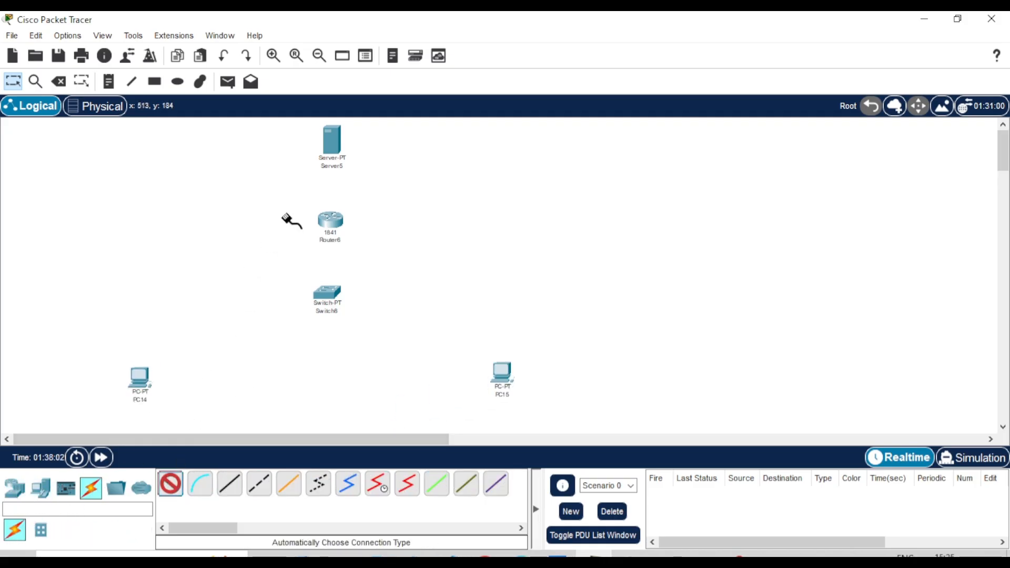
click(335, 161)
click(331, 221)
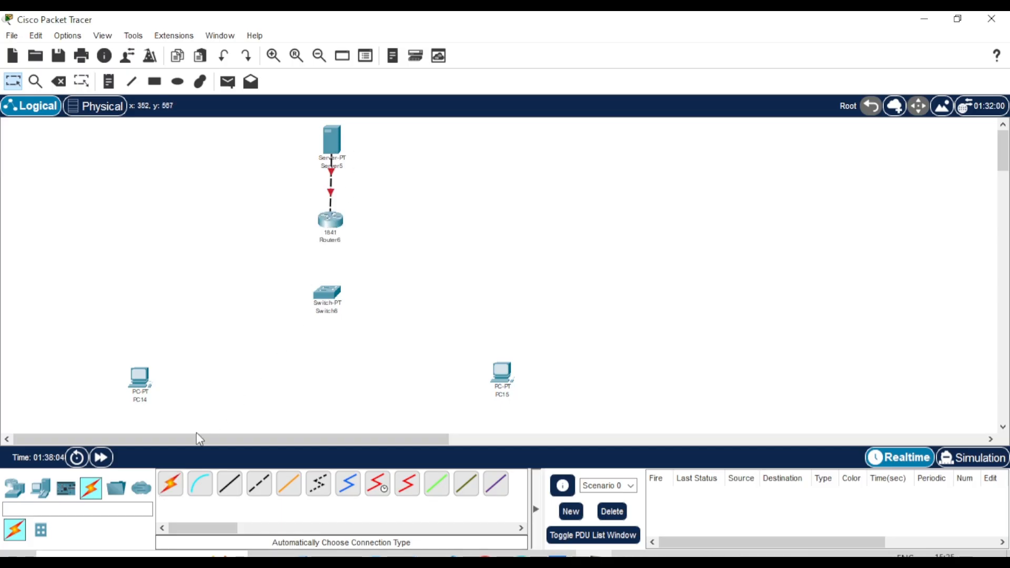
click(171, 483)
click(331, 219)
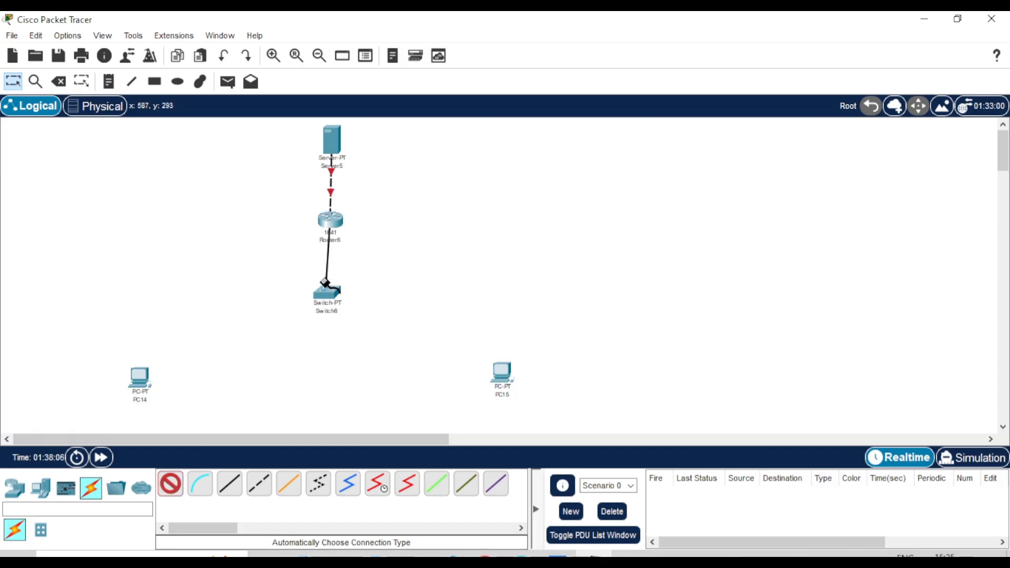
click(328, 292)
Connect the switch to PC14 and PC15 with automatic cables
click(171, 483)
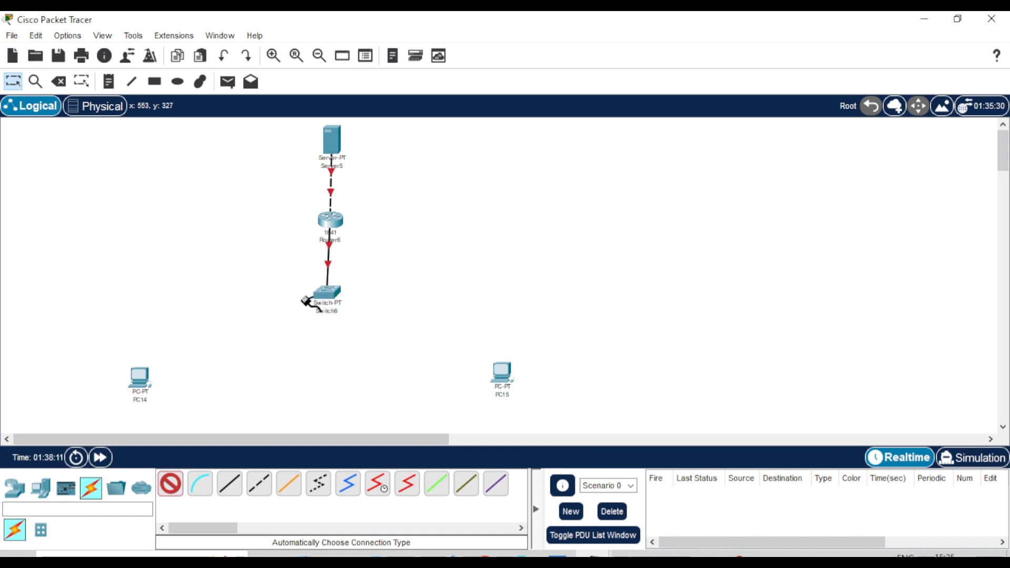
click(311, 298)
click(143, 377)
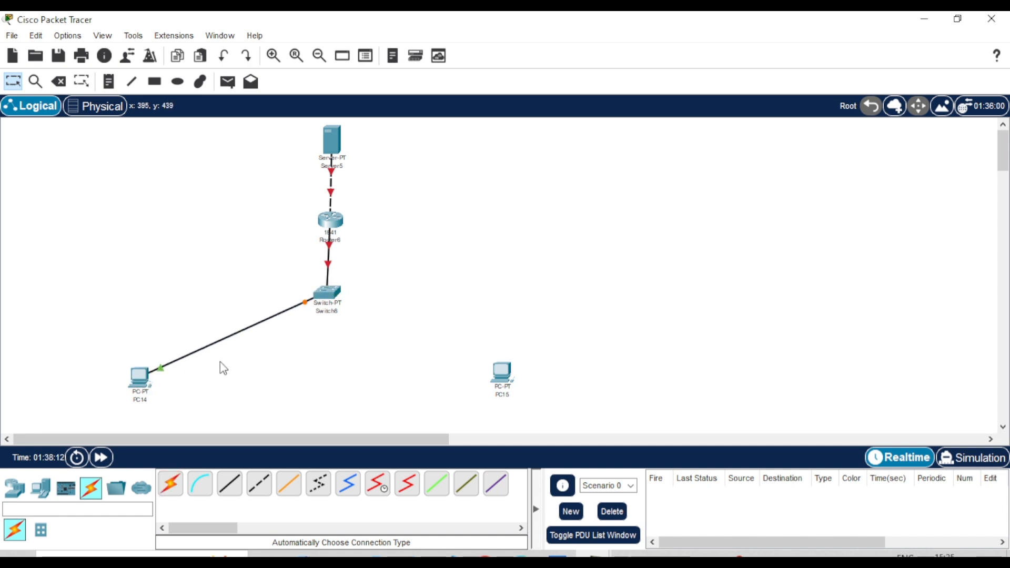
click(171, 483)
click(328, 291)
click(501, 372)
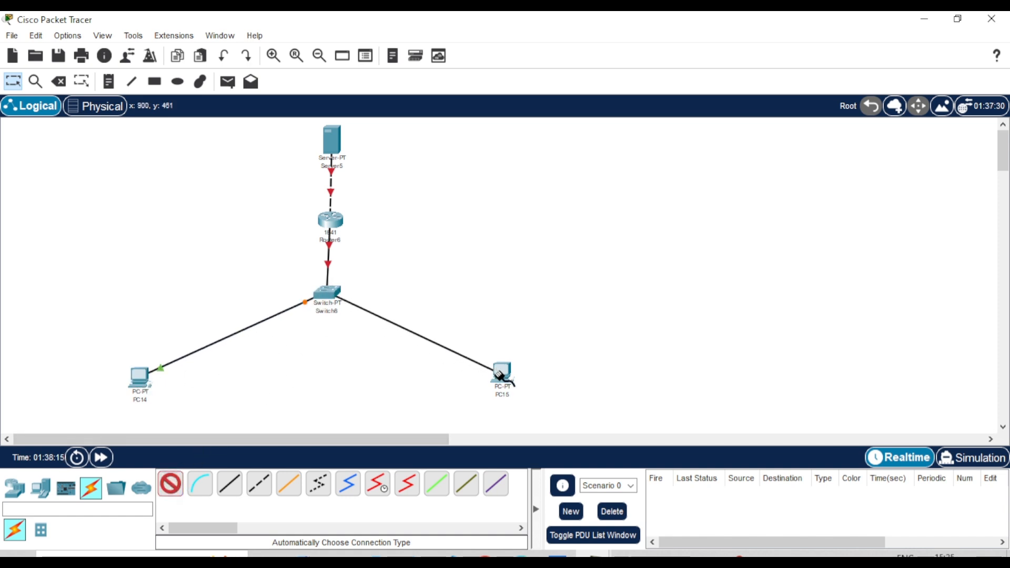
Turn on Router6's FastEthernet0/0 with IP 10.10.0.1 and mask 255.0.0.0
click(337, 218)
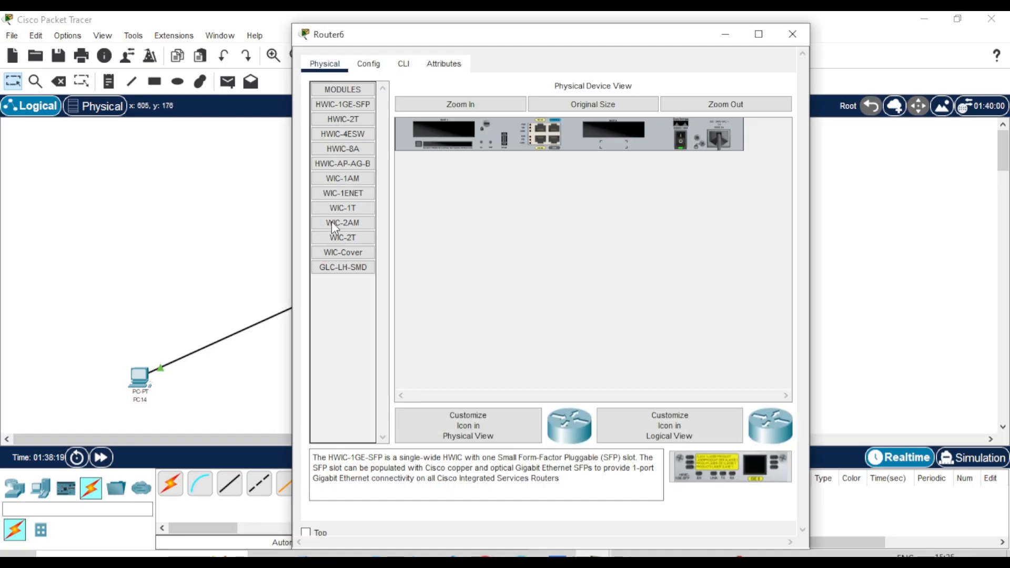
click(368, 63)
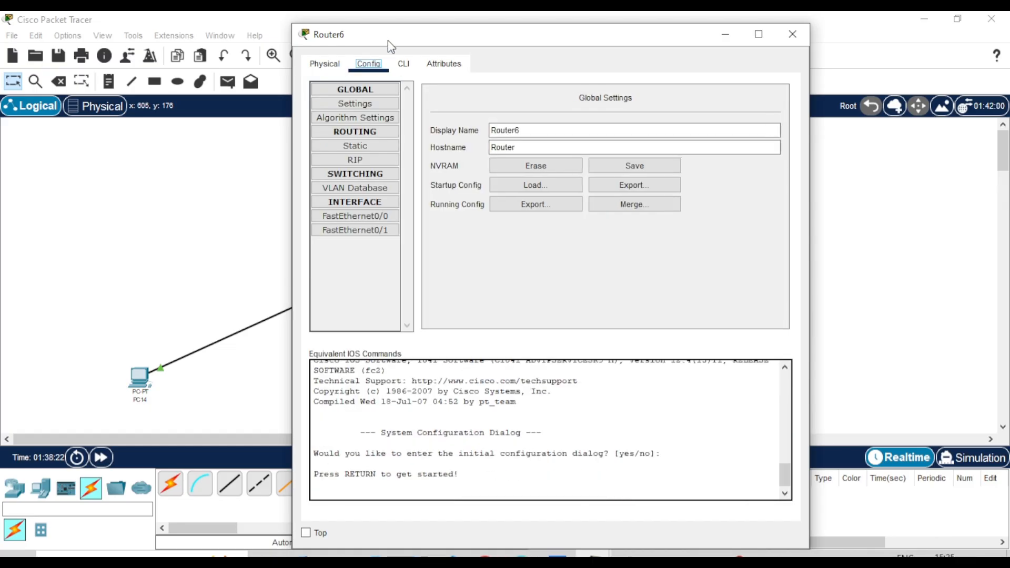
drag(387, 37, 516, 36)
click(506, 217)
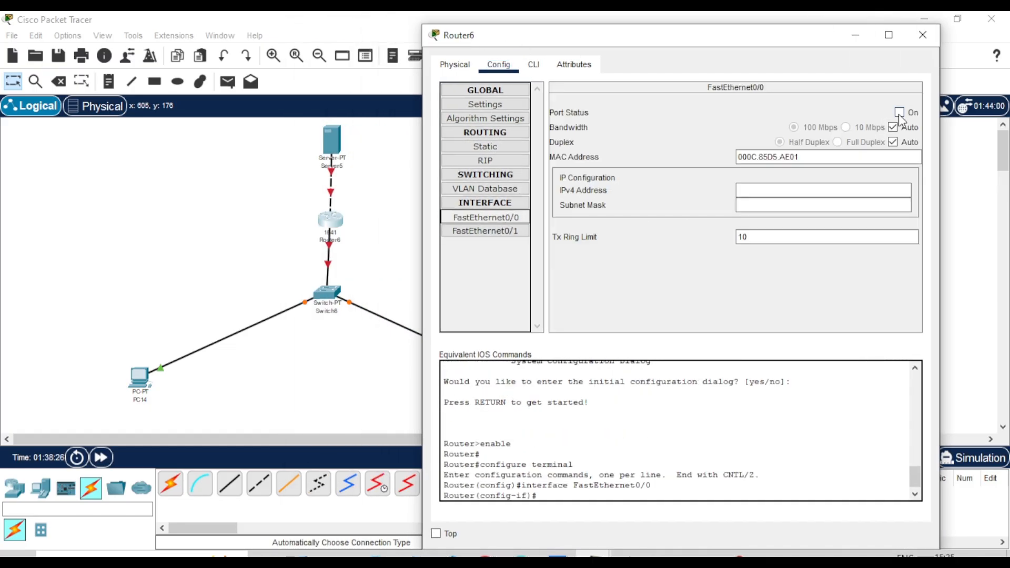
click(898, 113)
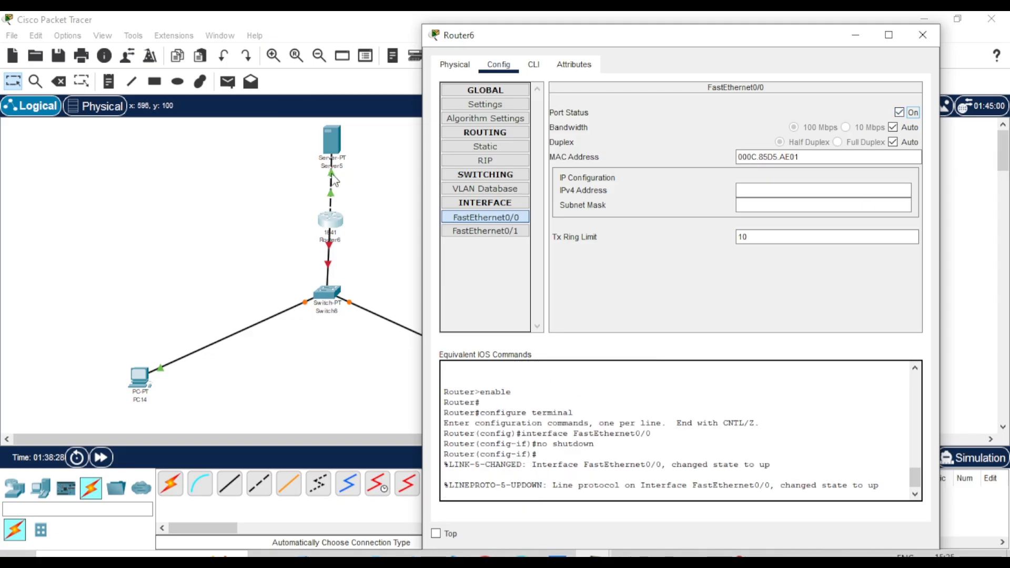
click(809, 189)
text(10.10.0.1)
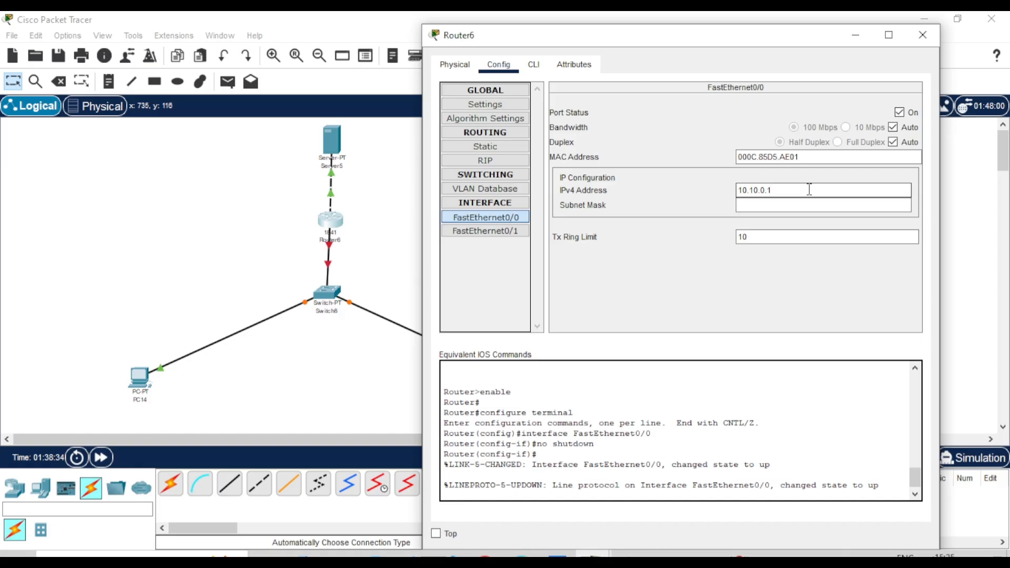
click(816, 202)
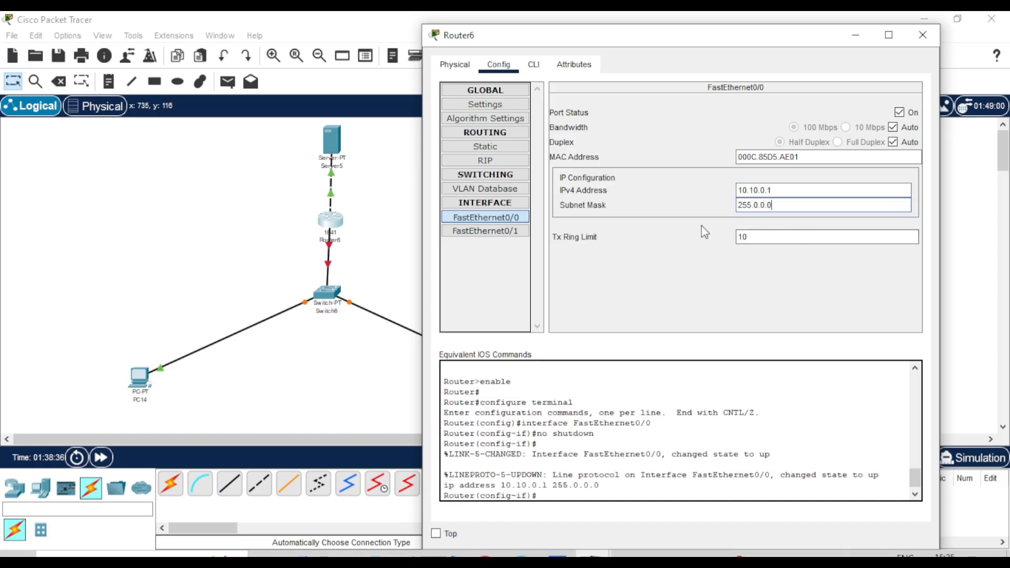
Turn on FastEthernet0/1 at 192.168.0.1, mask 255.255.255.0, and close the router window
click(523, 232)
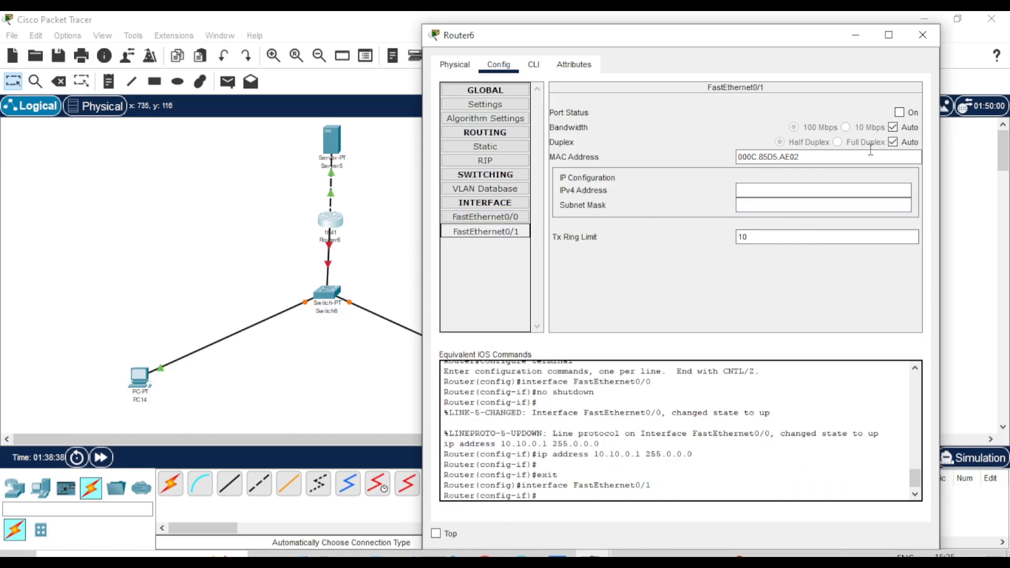
click(901, 113)
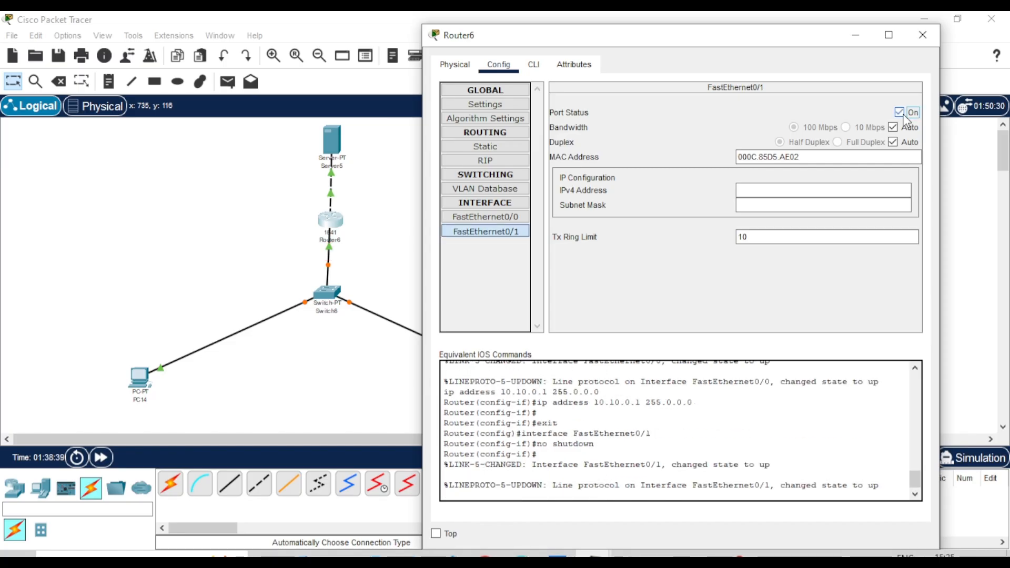
click(772, 188)
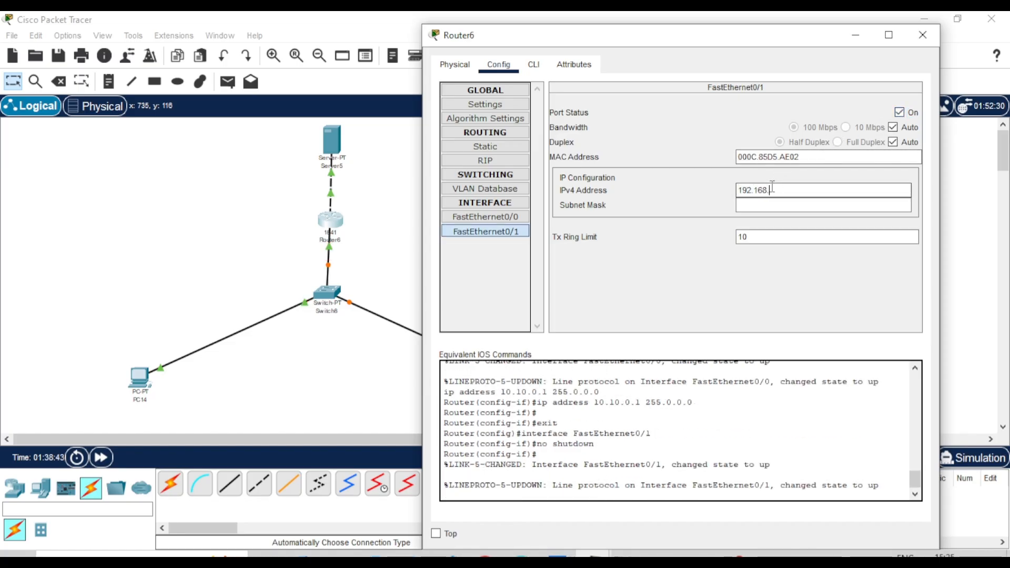
click(772, 205)
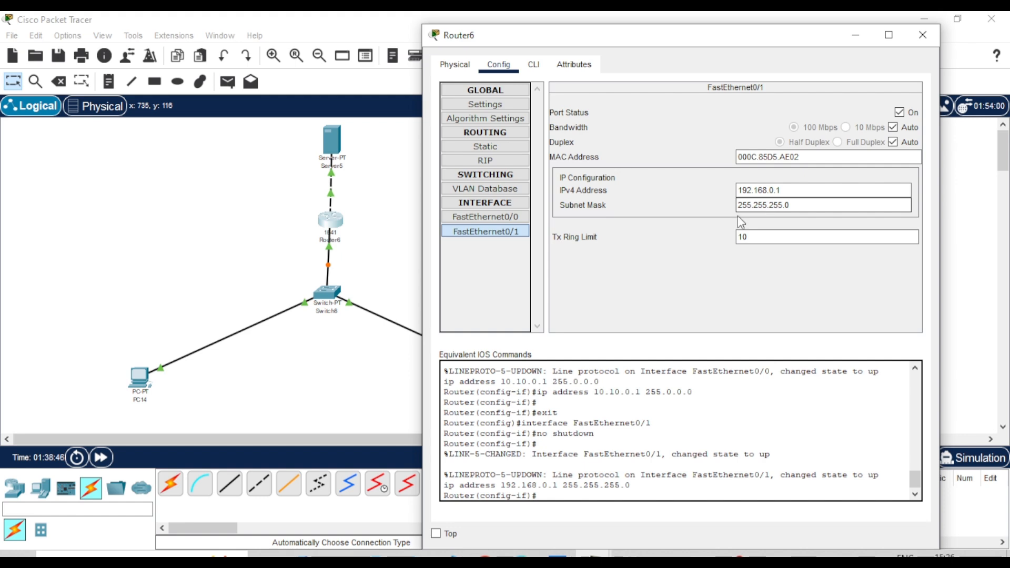
click(696, 232)
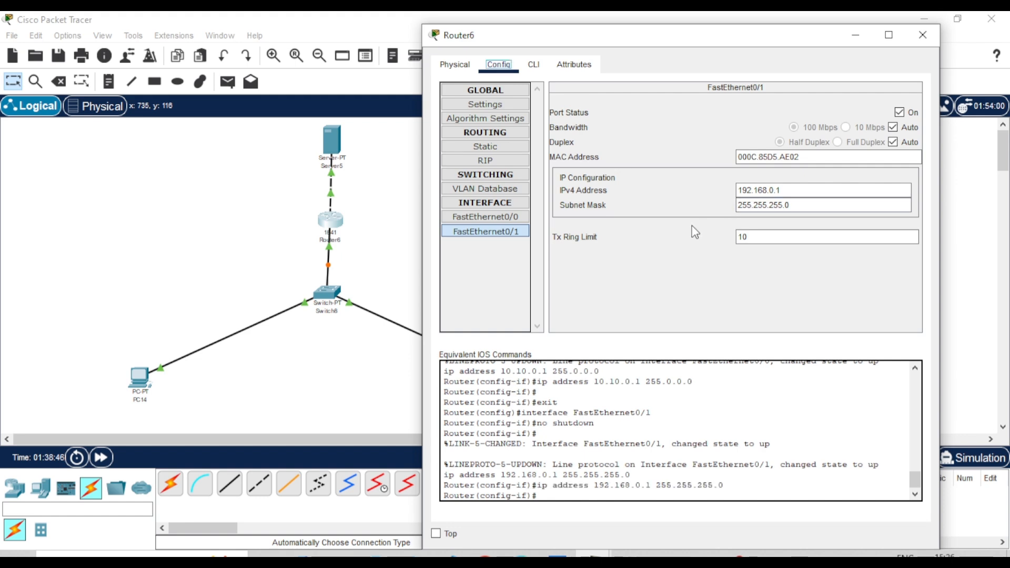
click(922, 35)
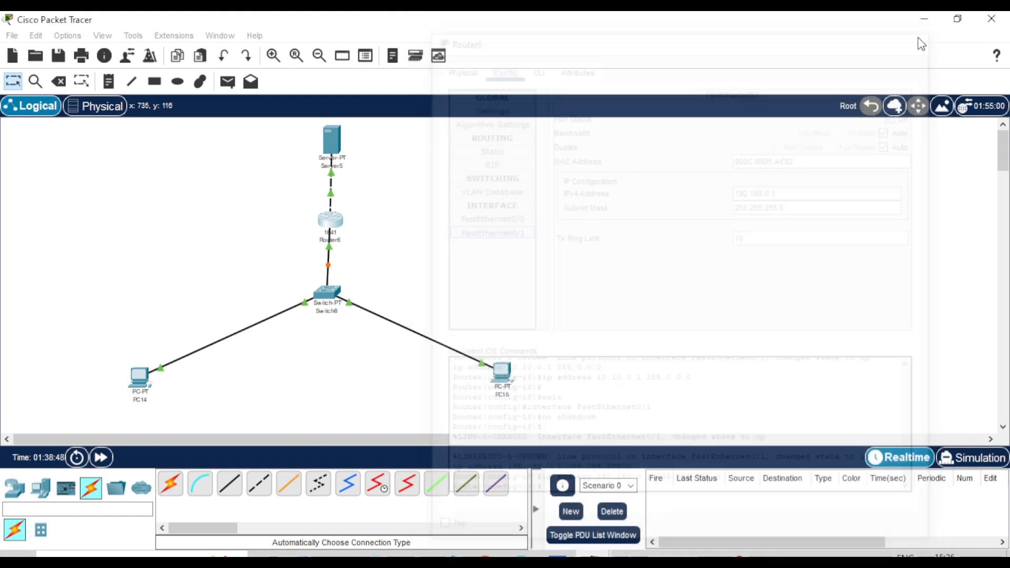
In PC14's IP Configuration, enter 192.168.0.2, mask 255.255.255.0 and gateway 192.168.0.1
click(141, 376)
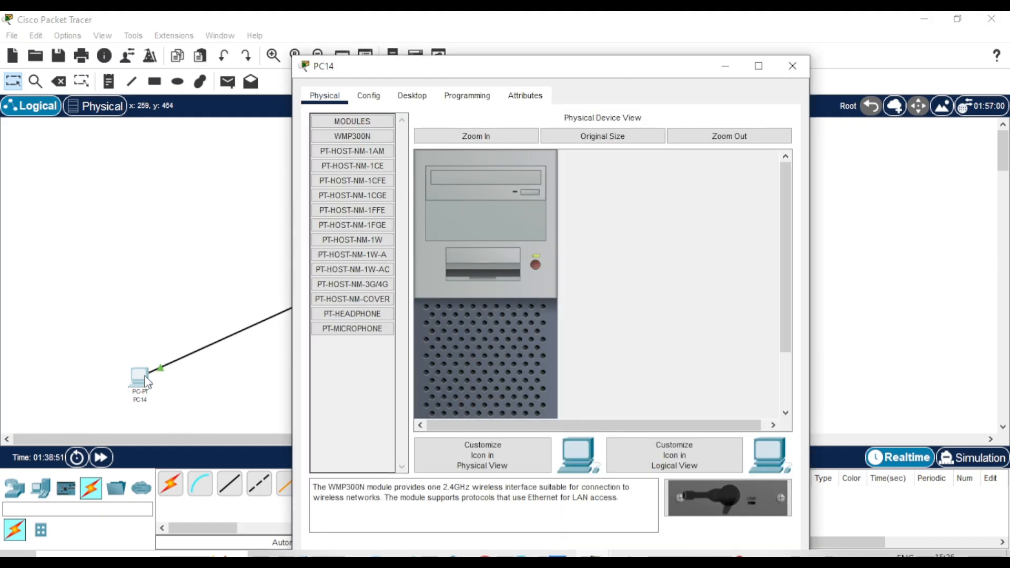
click(411, 96)
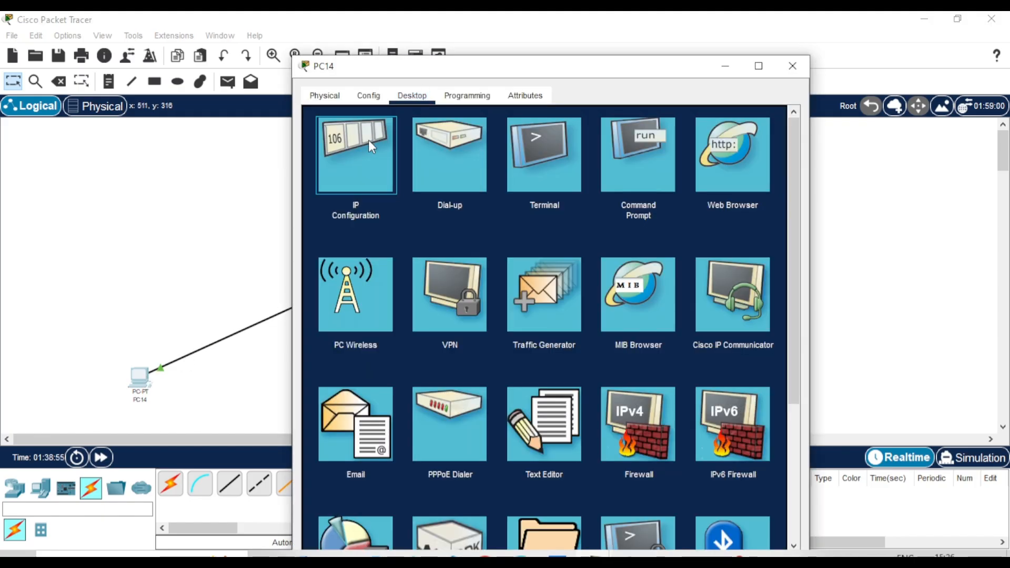
click(368, 140)
click(506, 204)
text(192.168.0.2)
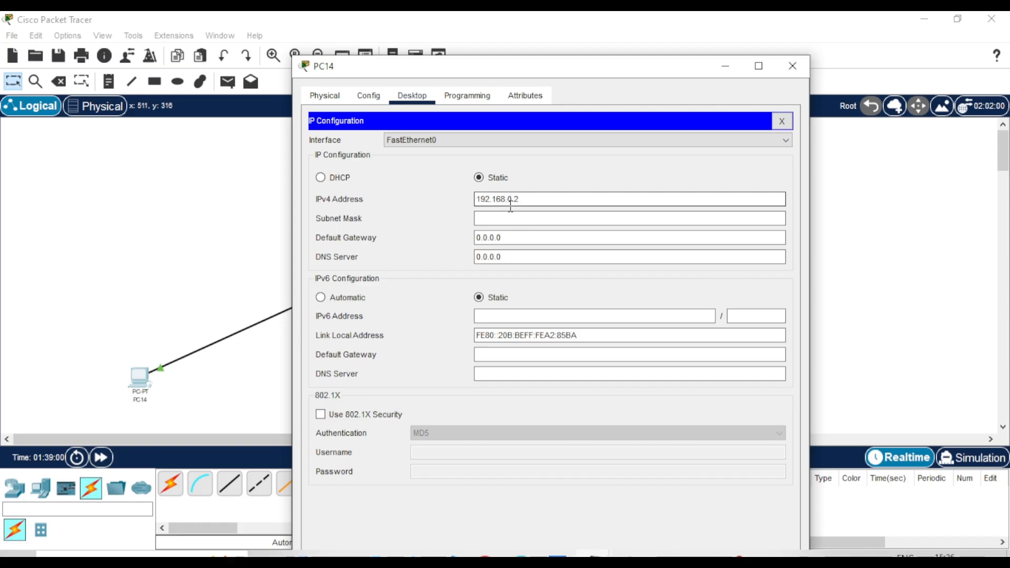
click(546, 213)
drag(514, 237, 477, 239)
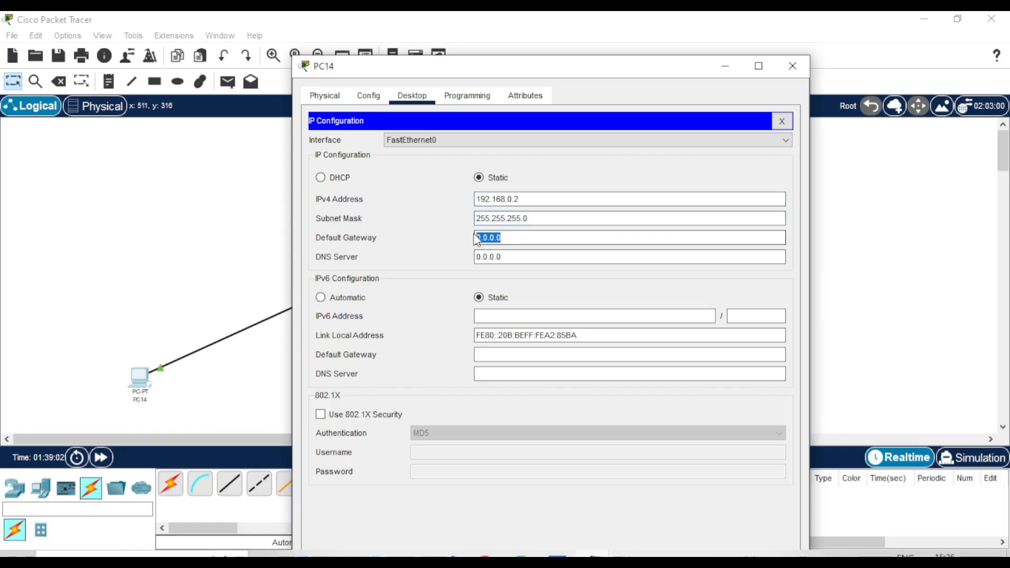
text(192.168.0.1)
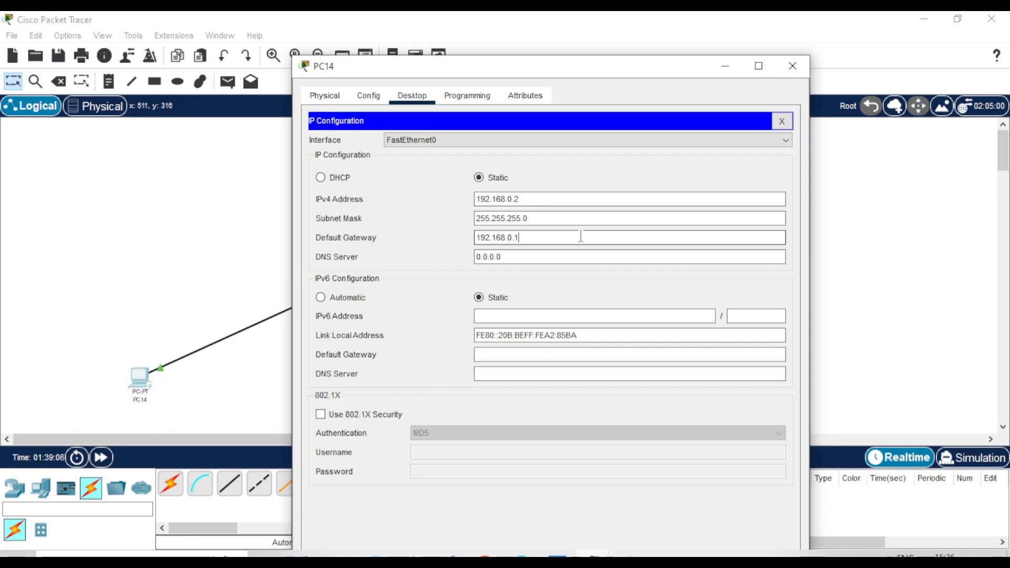
Configure PC15 with 192.168.0.3, mask 255.255.255.0 and gateway 192.168.0.1, then close it
click(793, 66)
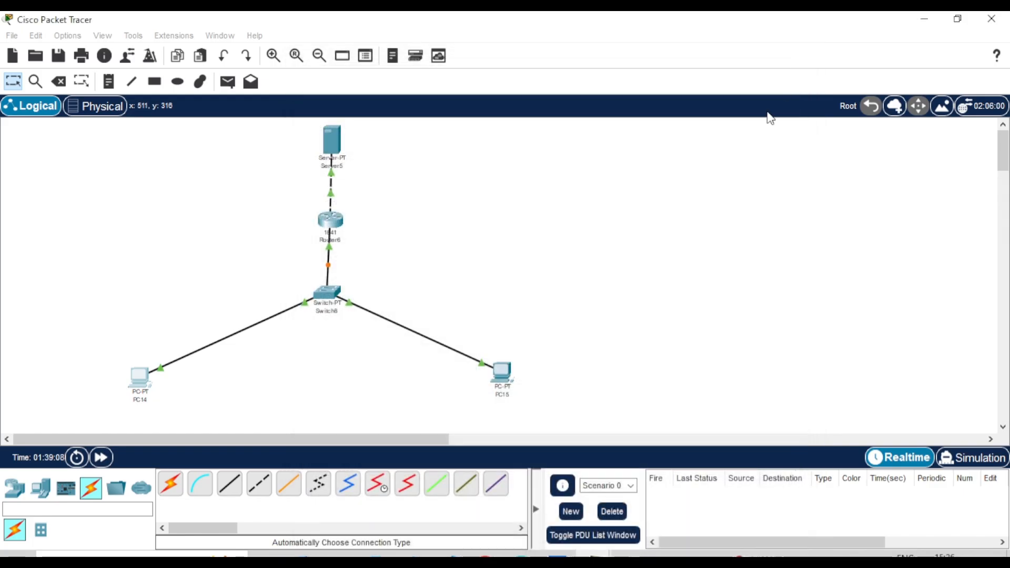
click(509, 368)
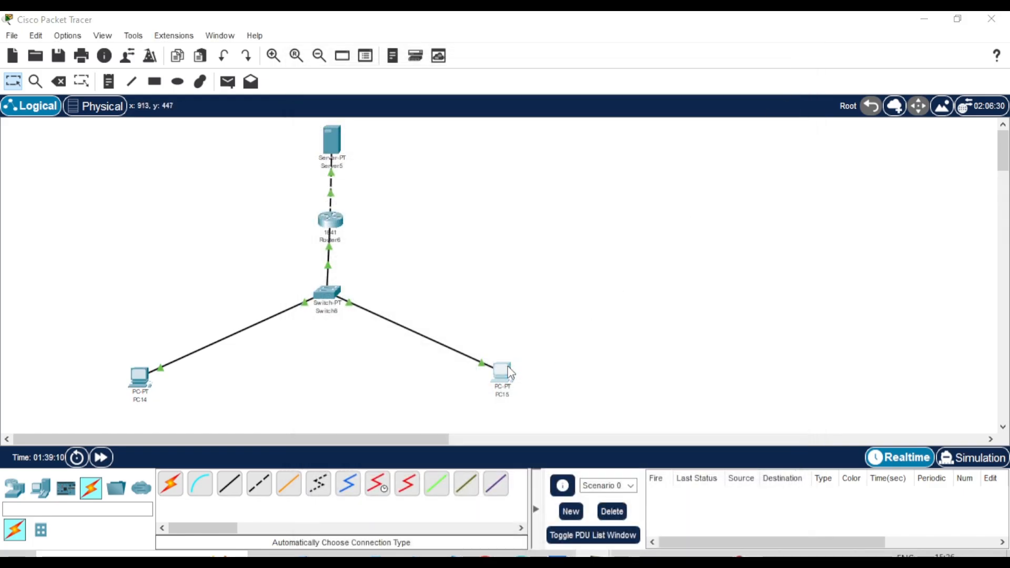
click(412, 96)
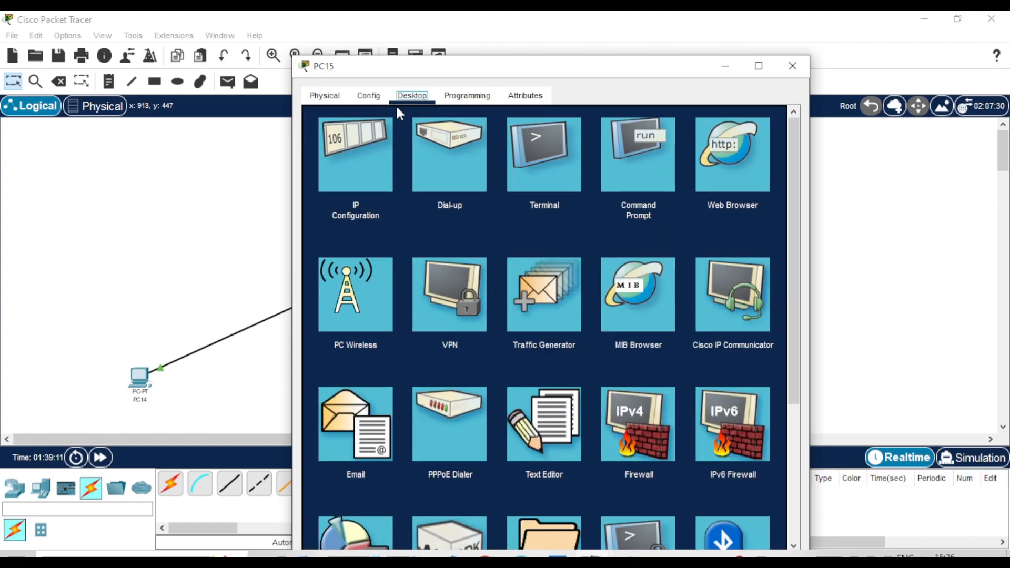
click(371, 154)
click(560, 198)
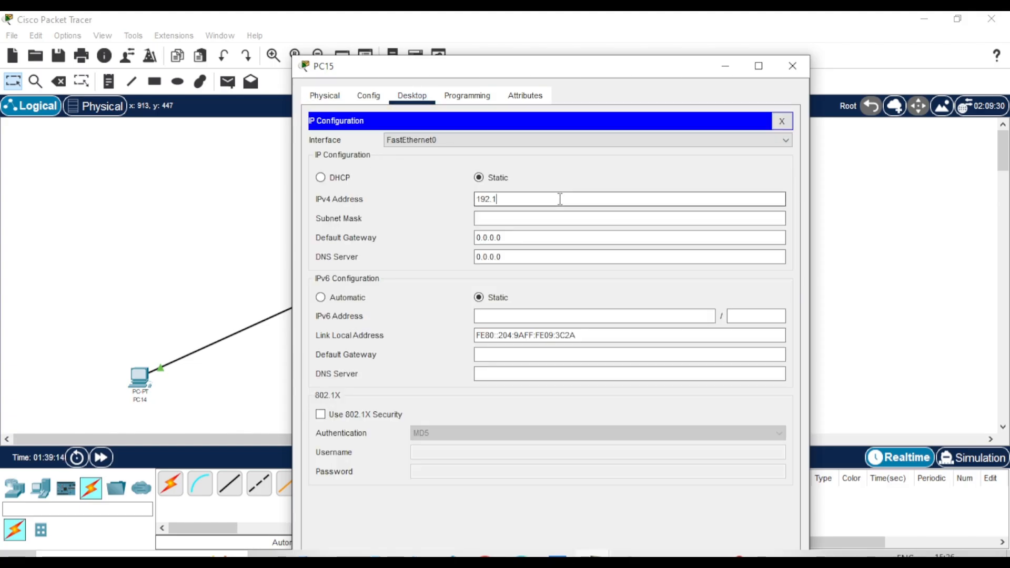
text(192.168.0.1)
key(BackSpace)
text(3)
click(563, 218)
double_click(571, 238)
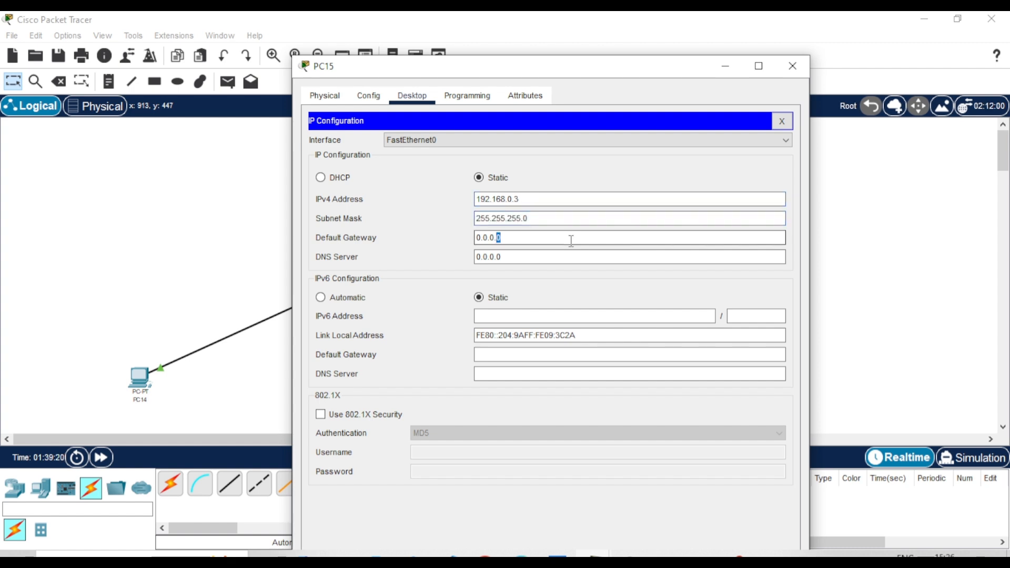
triple_click(571, 238)
text(192.168.0.1)
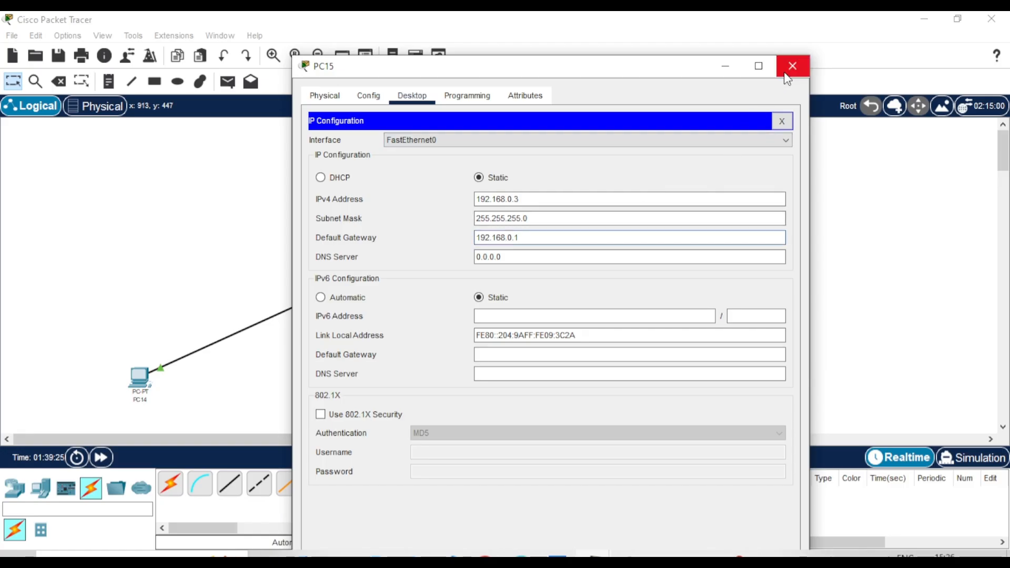
click(784, 73)
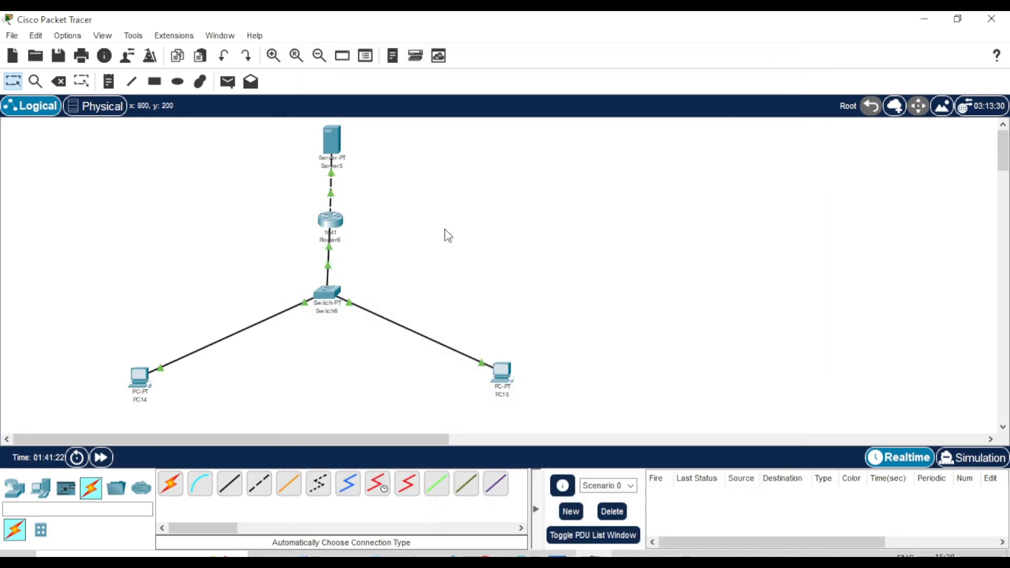
In Server5's IP Configuration, enter 10.10.0.2, mask 255.0.0.0 and gateway 10.10.0.1
click(333, 144)
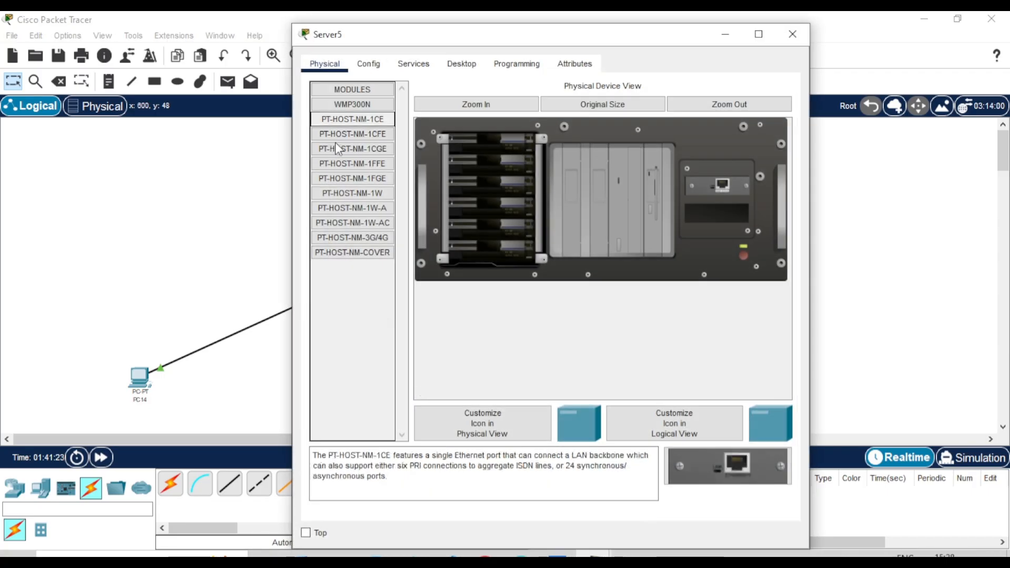
click(448, 72)
click(367, 127)
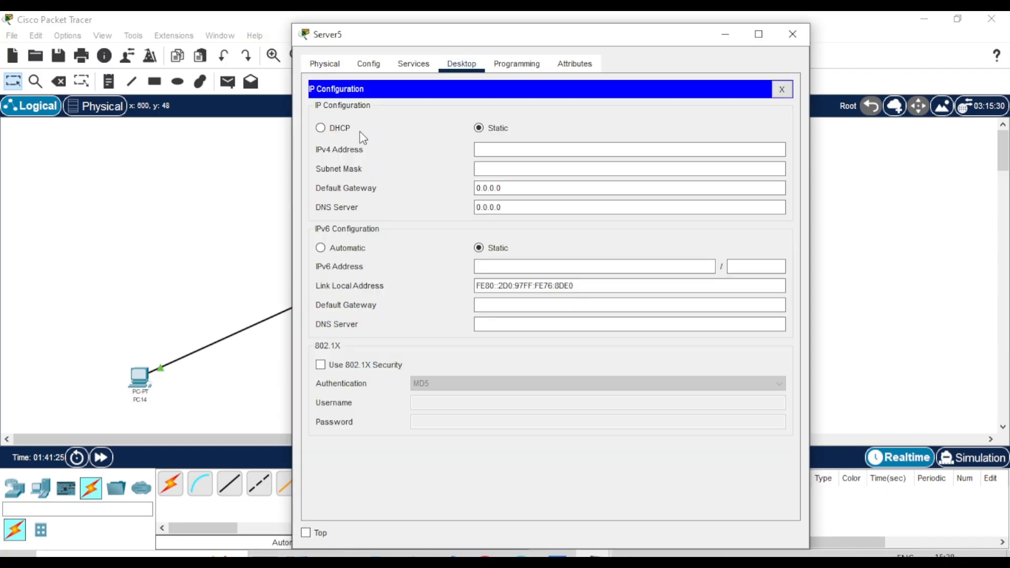
click(510, 151)
text(10.10.0.2)
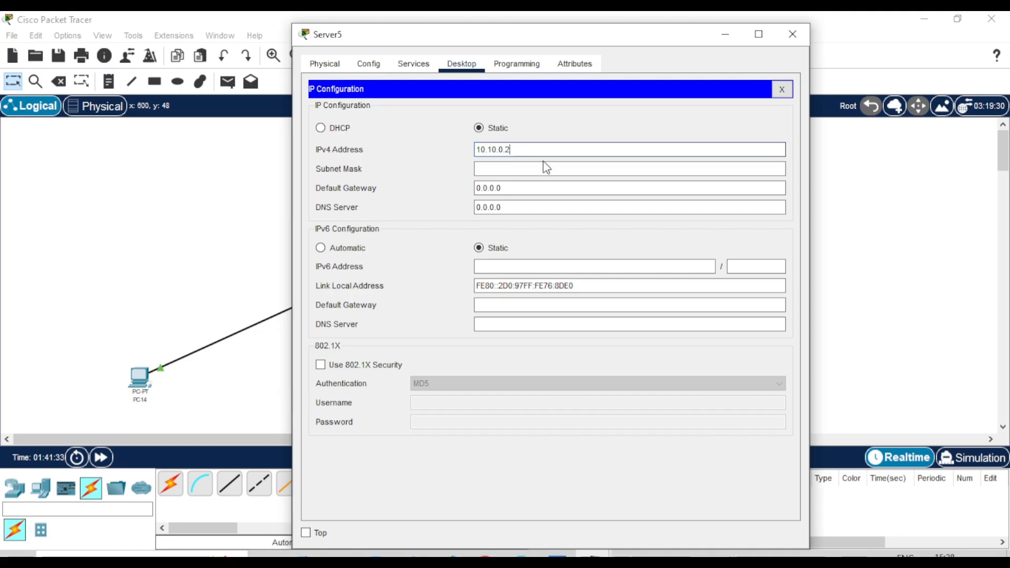
click(542, 167)
drag(535, 188, 462, 187)
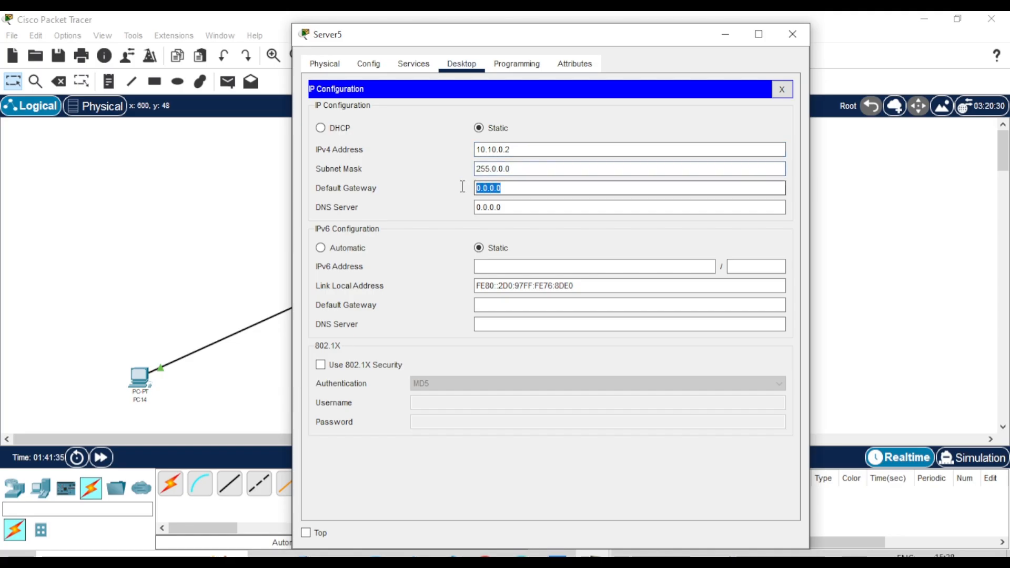
text(10.10.0.1)
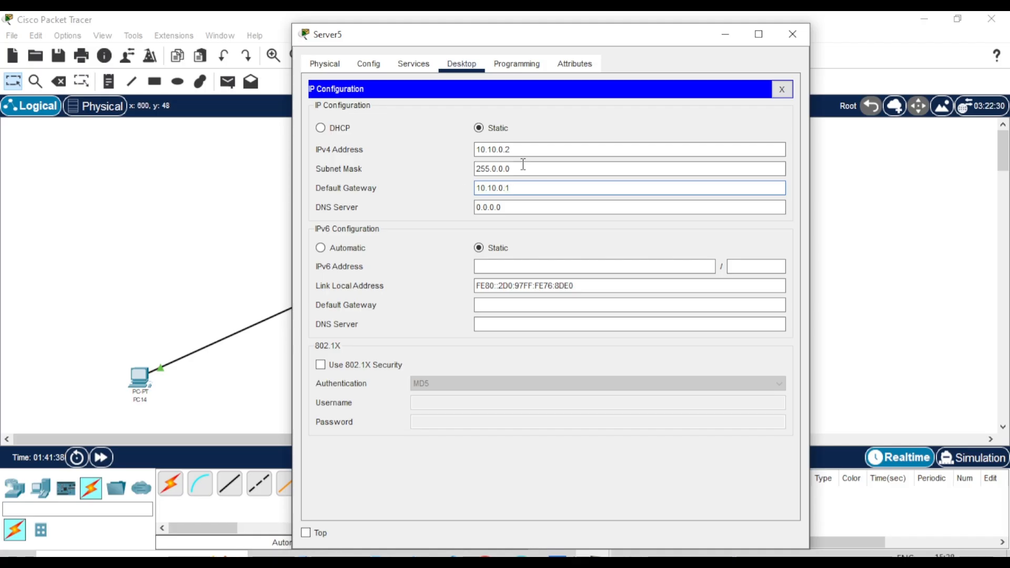
click(496, 128)
Add a new FTP user on Server5 based on the existing one, with a different username
click(405, 68)
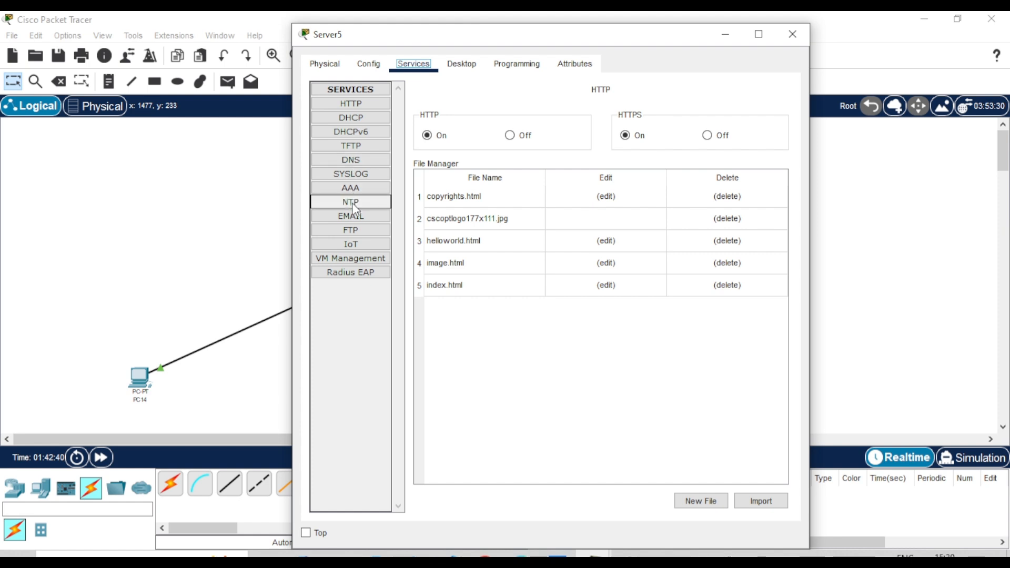
click(354, 231)
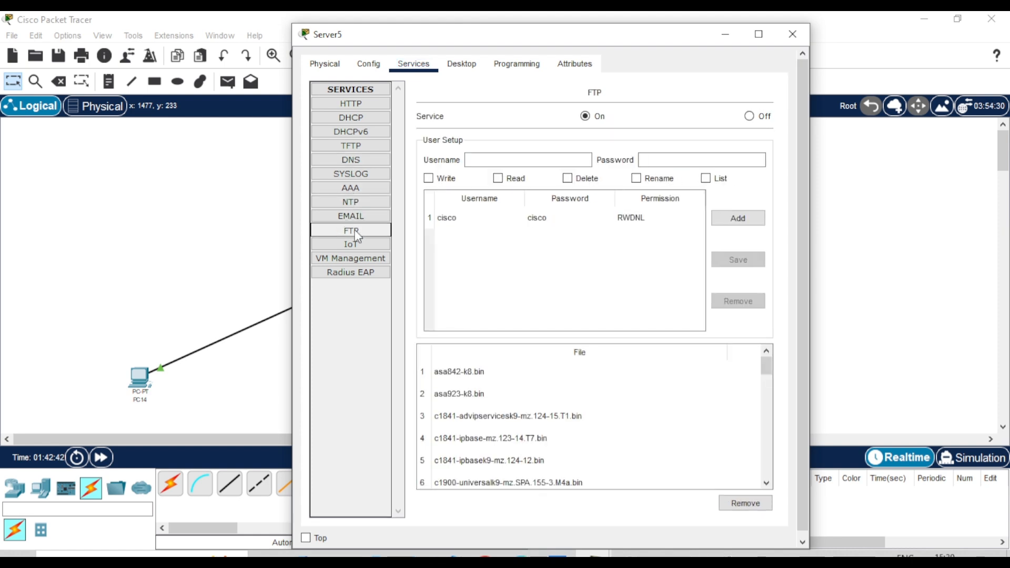
click(443, 226)
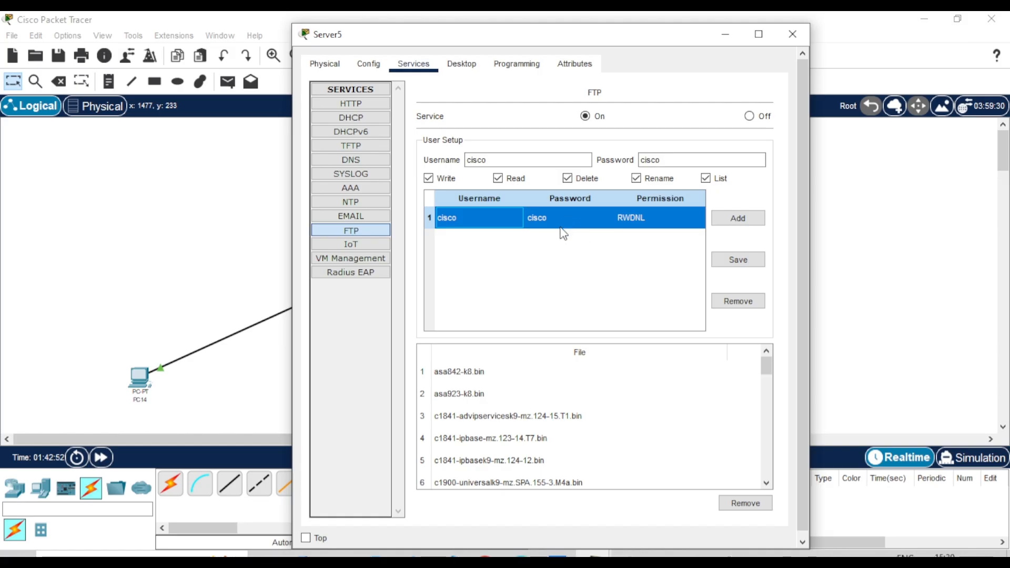
double_click(532, 160)
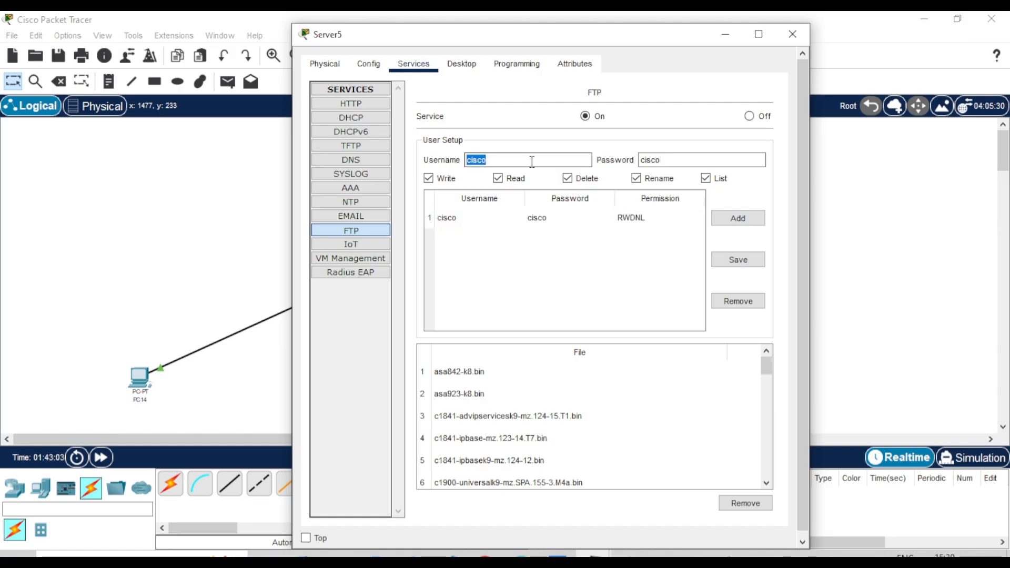
text(cisco)
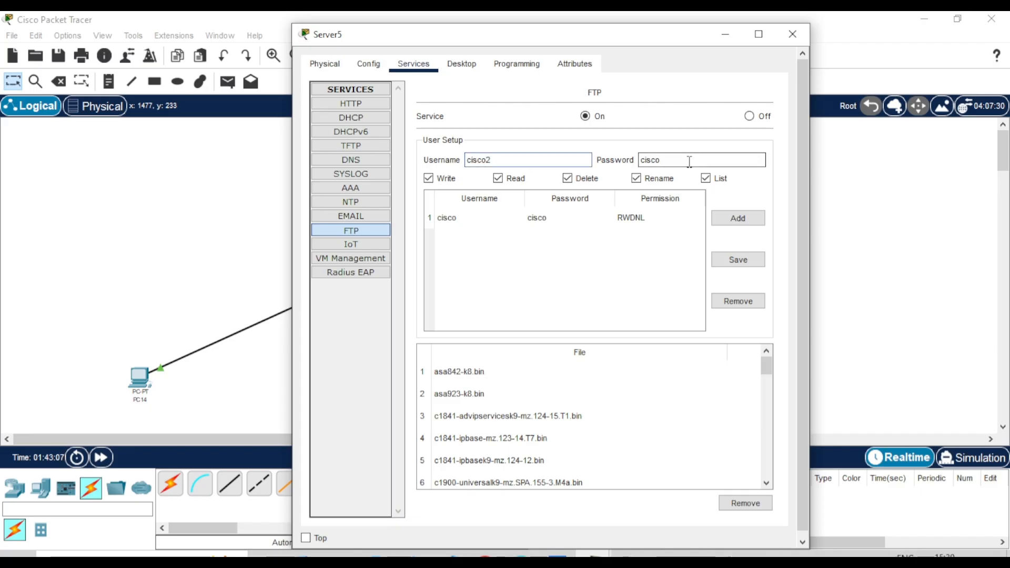
click(725, 218)
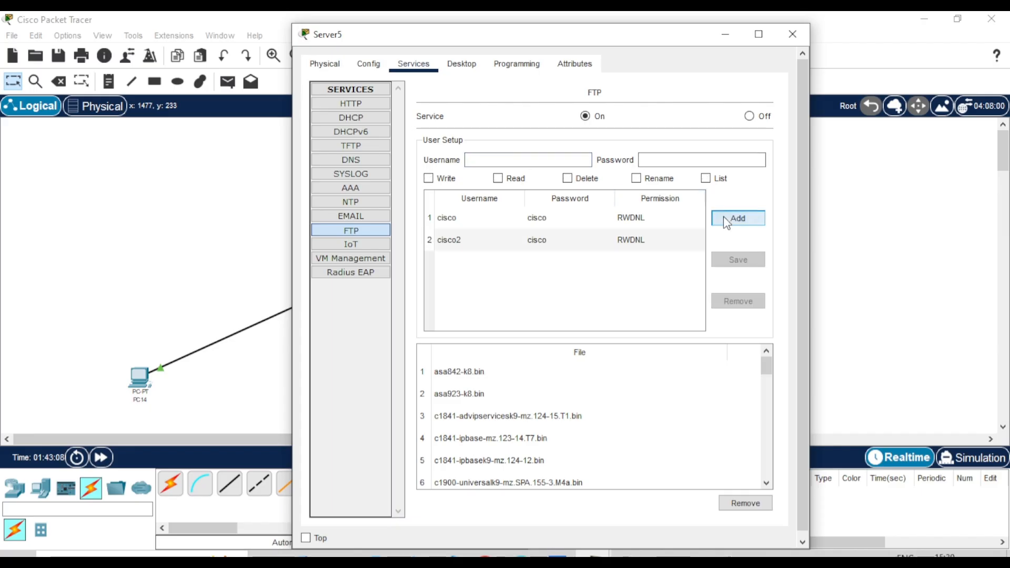
click(790, 31)
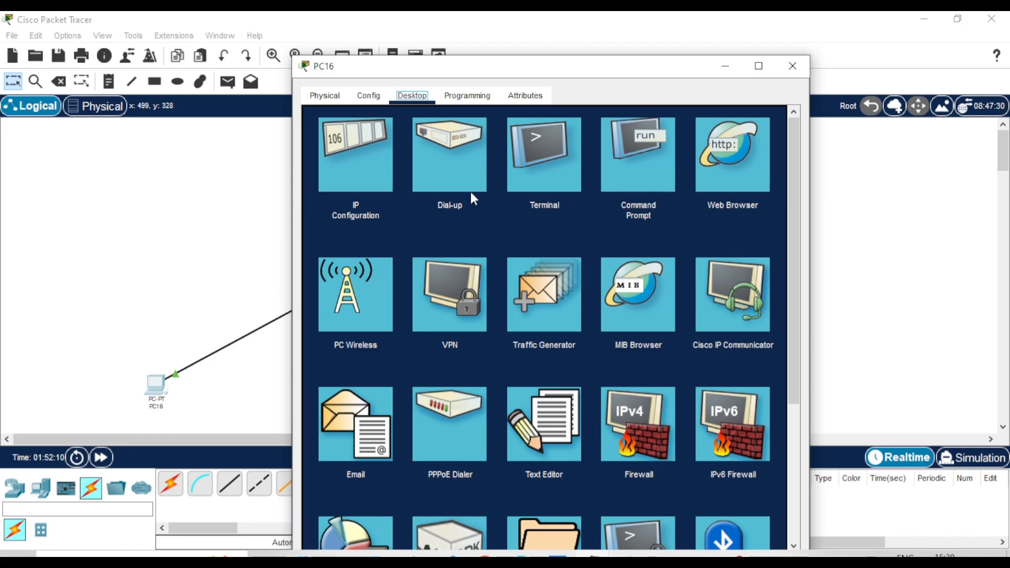
Ping Server5 at 10.10.0.2 twice from PC16's Command Prompt, then close it
click(646, 153)
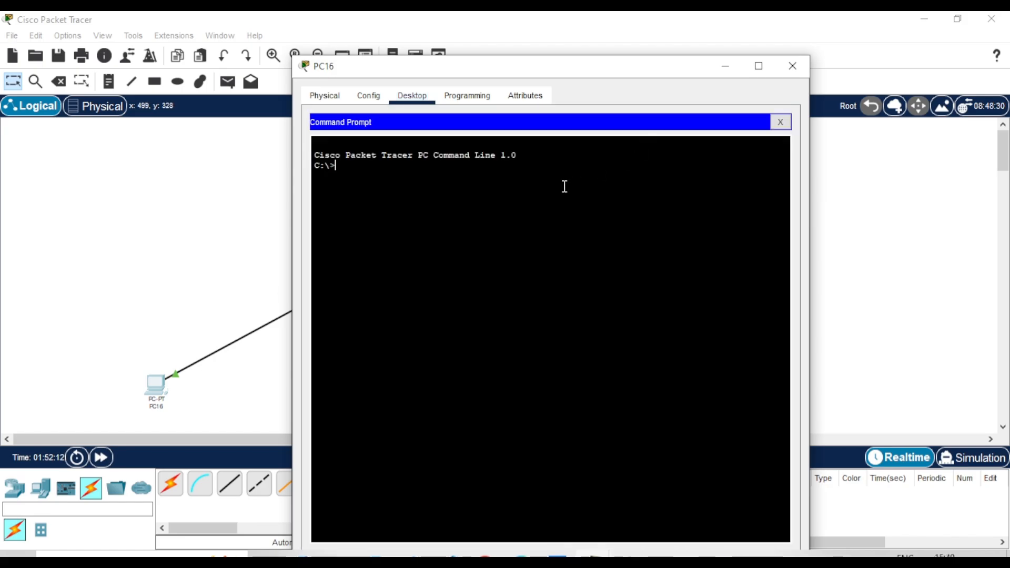
text(ping 10.10.0.2)
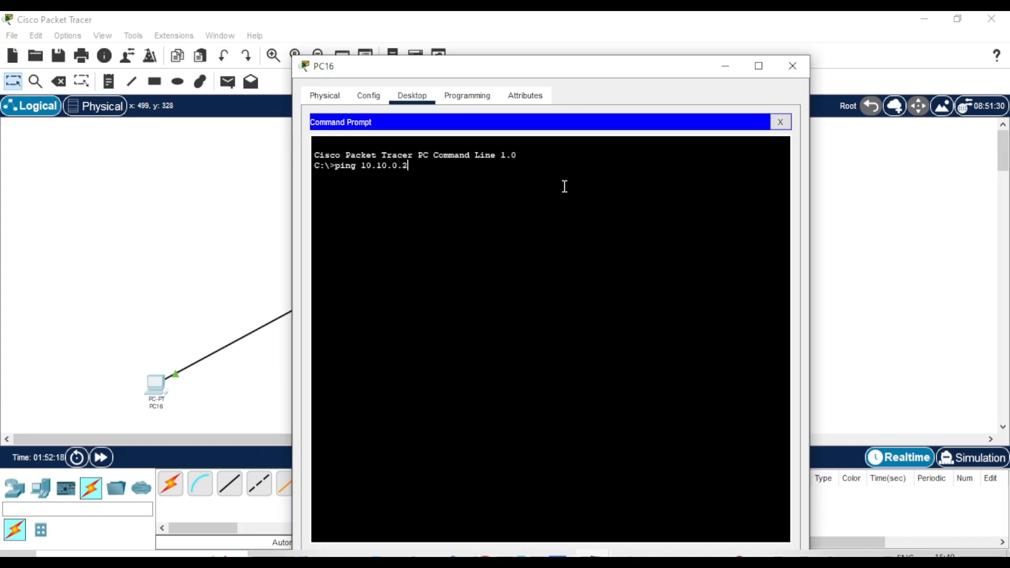
key(Return)
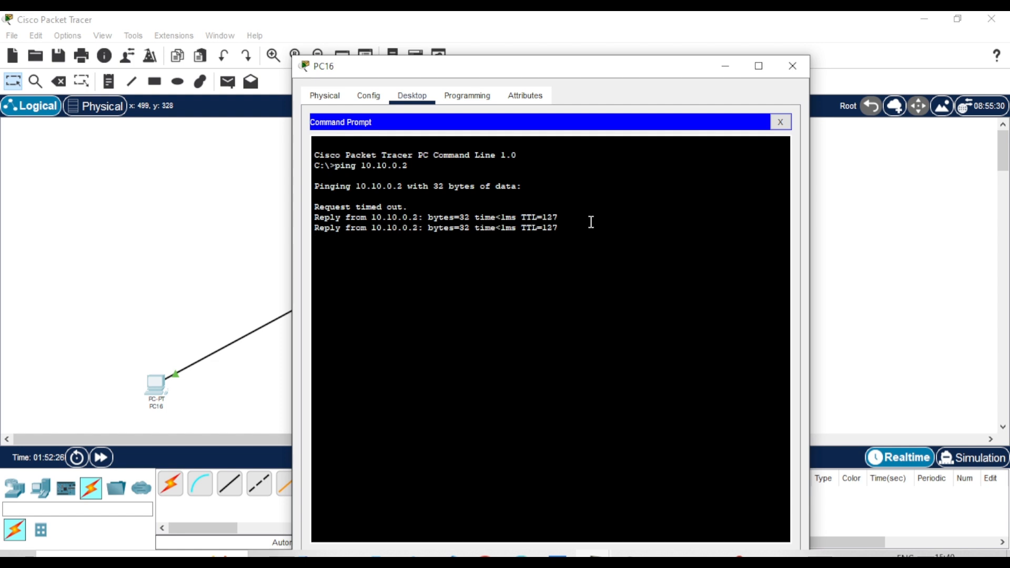
key(Up)
key(Return)
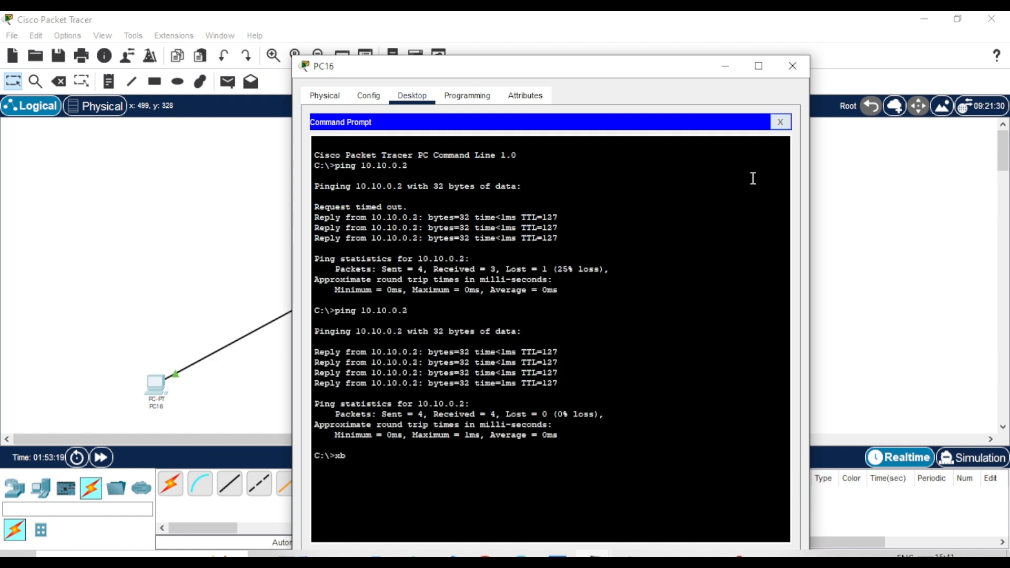
click(779, 123)
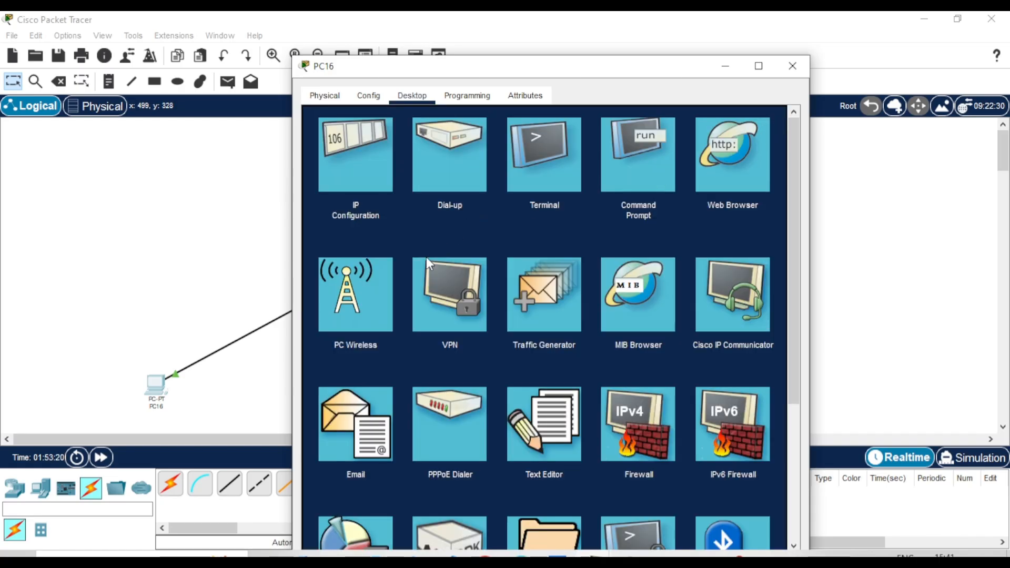
Write "Hello we're testing" in PC16's Text Editor and save it as test.txt
click(539, 430)
text(H)
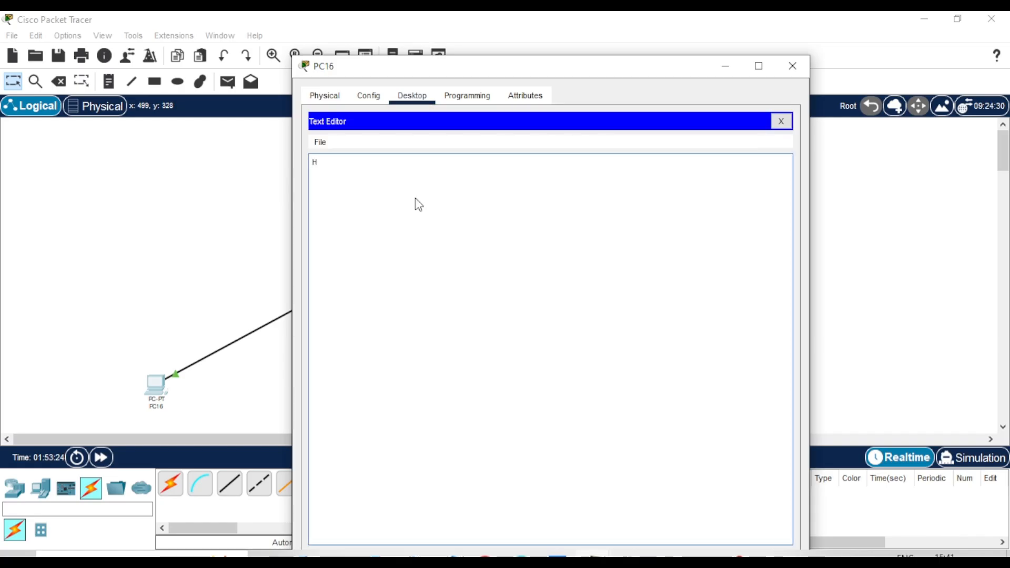
text(ello we're testing)
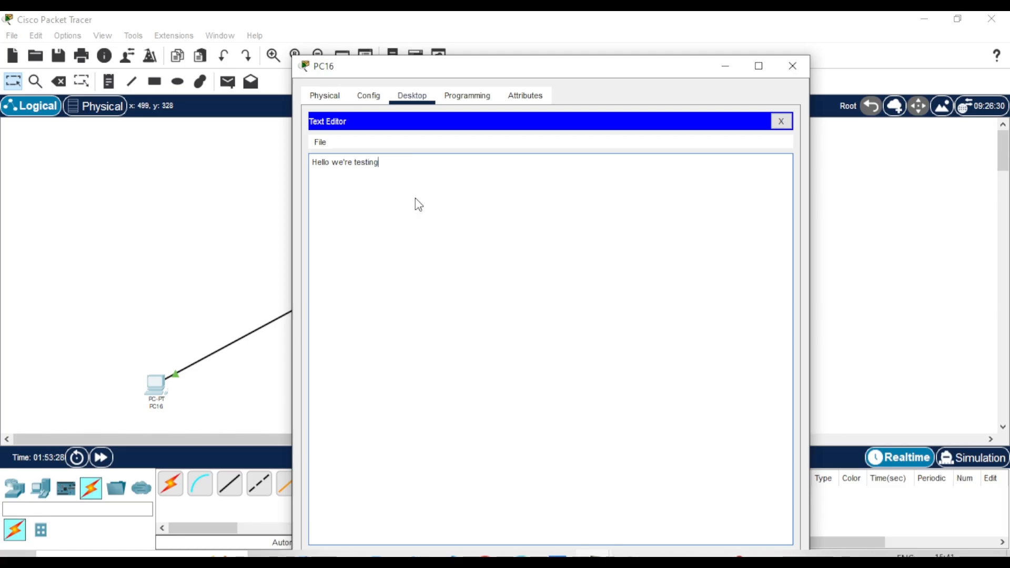
key(Return)
click(782, 122)
click(505, 343)
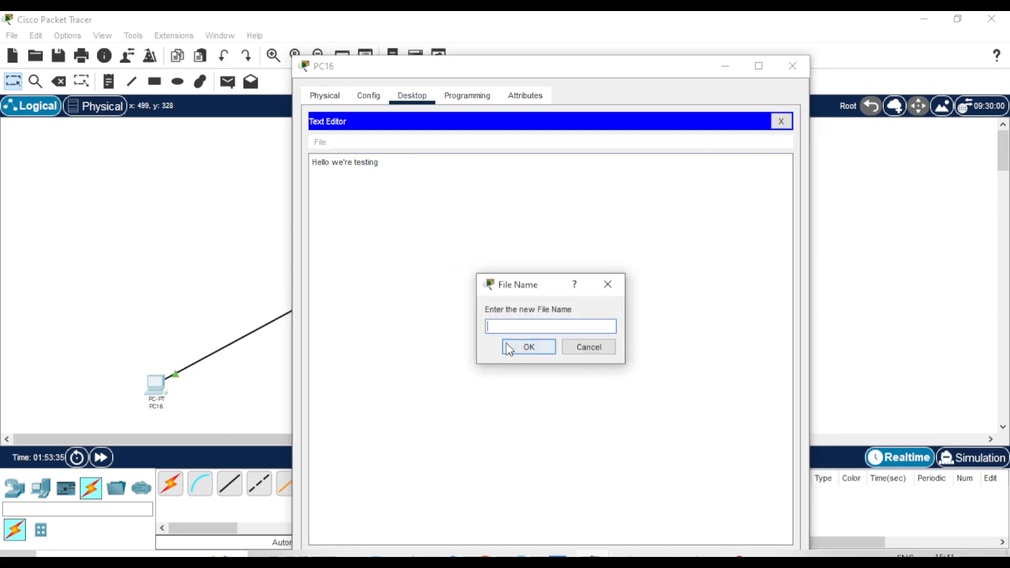
text(test.txt)
key(Return)
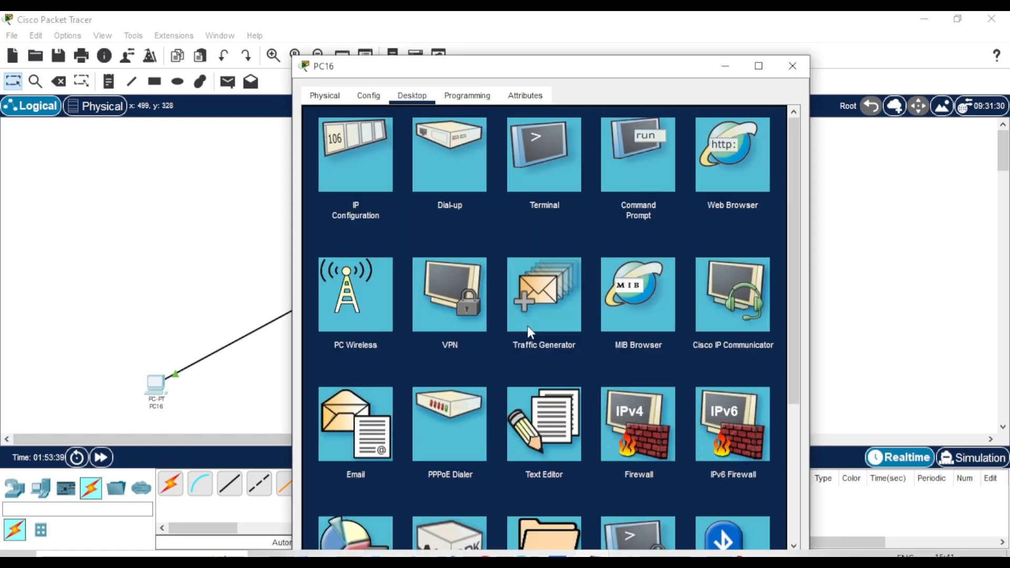
From PC16's command prompt, connect to the FTP server at 10.10.0.2 and log in with the FTP username and password
click(648, 165)
drag(480, 66, 655, 56)
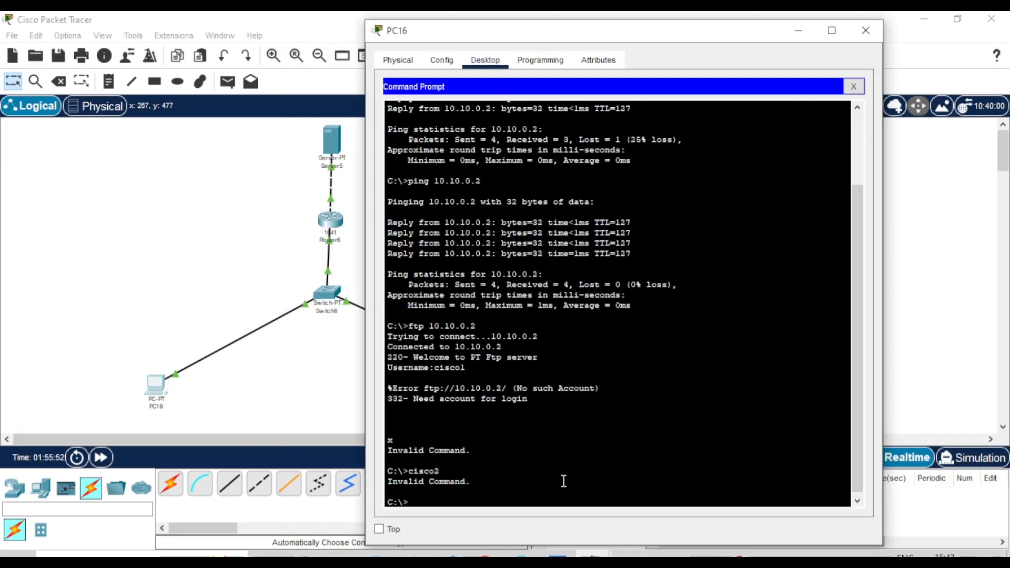
text(ftp 10.10.0.2)
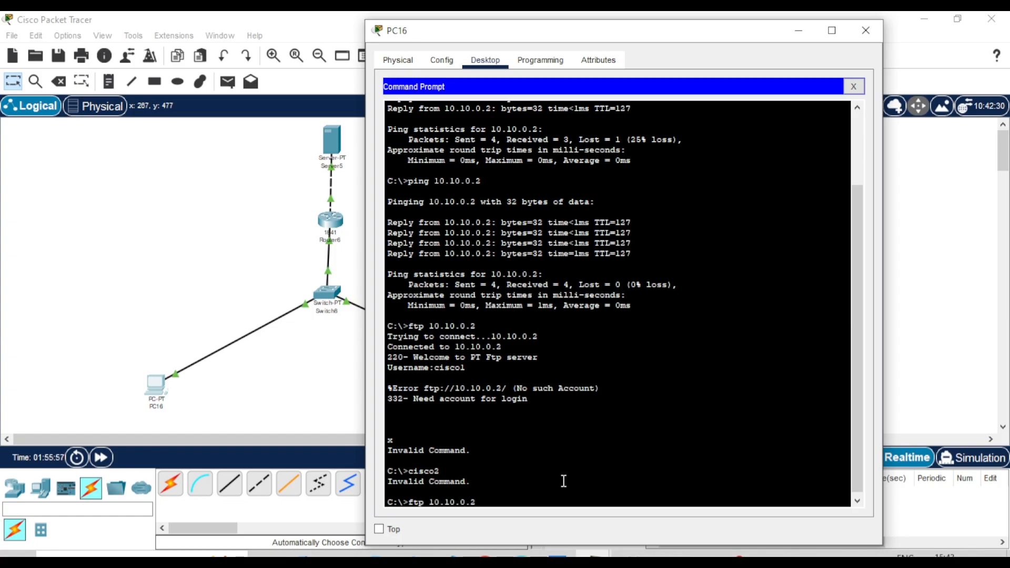
key(Return)
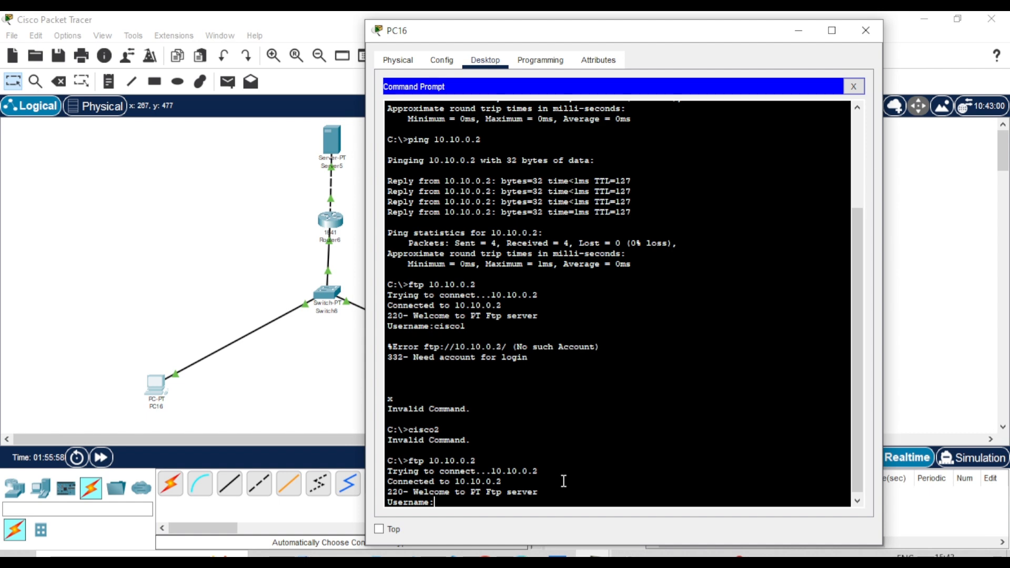
text(cisco2)
key(Return)
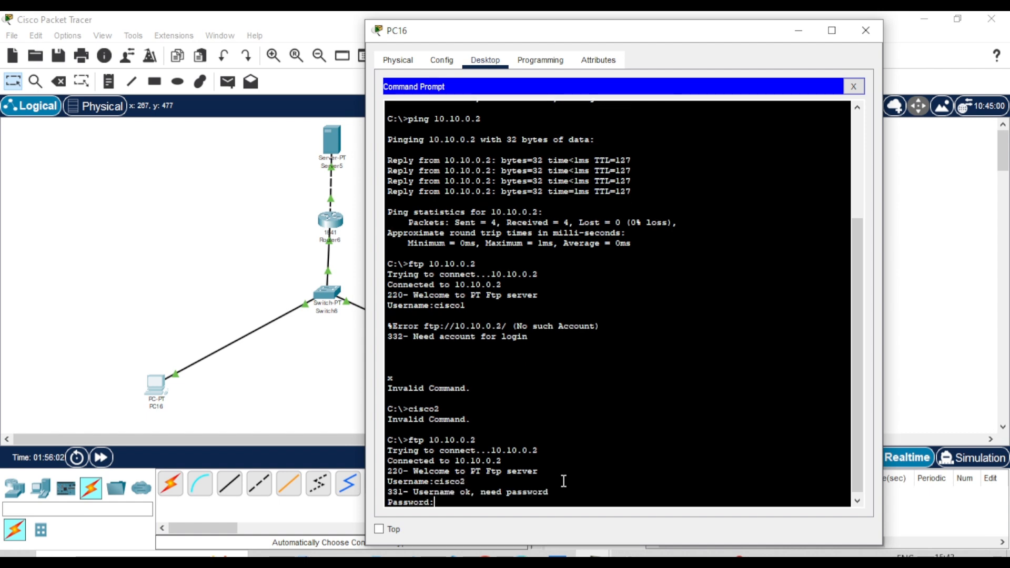
key(Return)
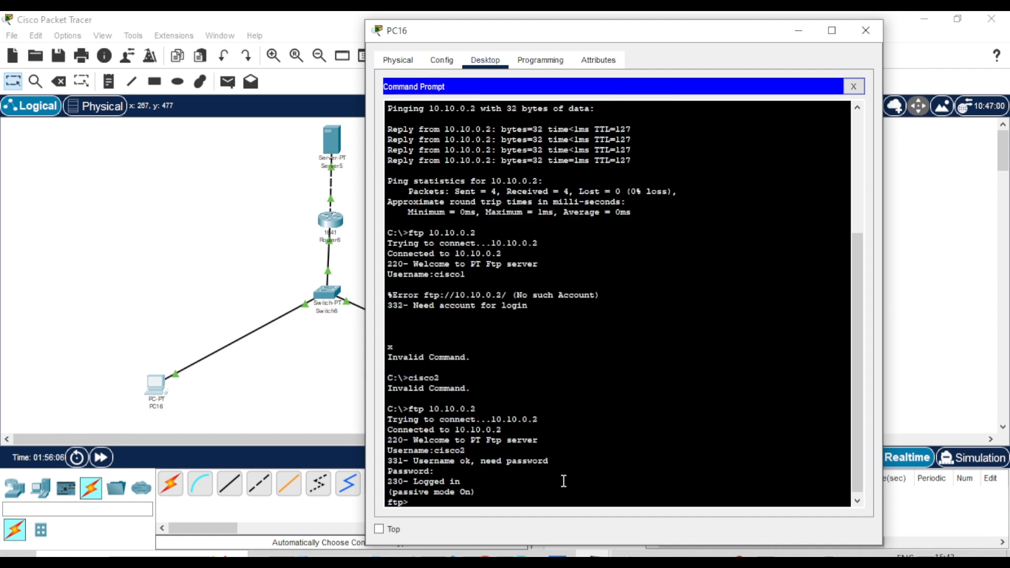
drag(461, 482, 405, 483)
click(506, 478)
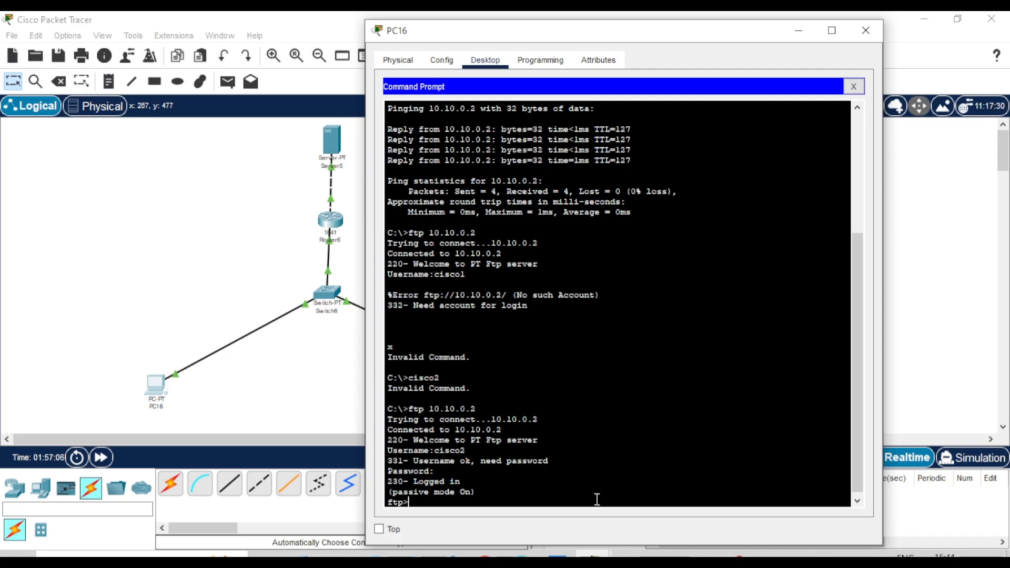
Upload test.txt to the FTP server with put test.txt
text(put)
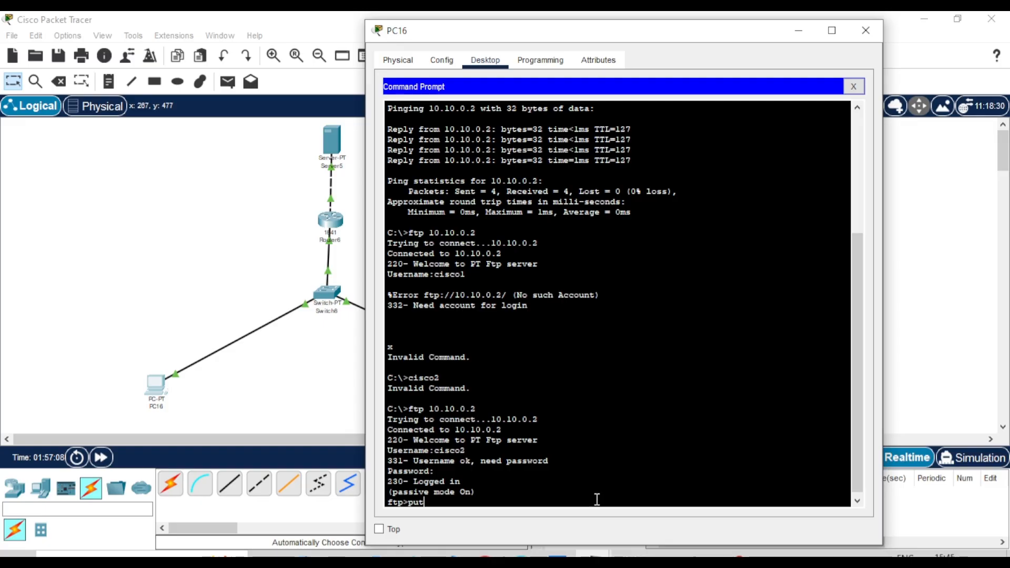
text( test.txt)
key(Return)
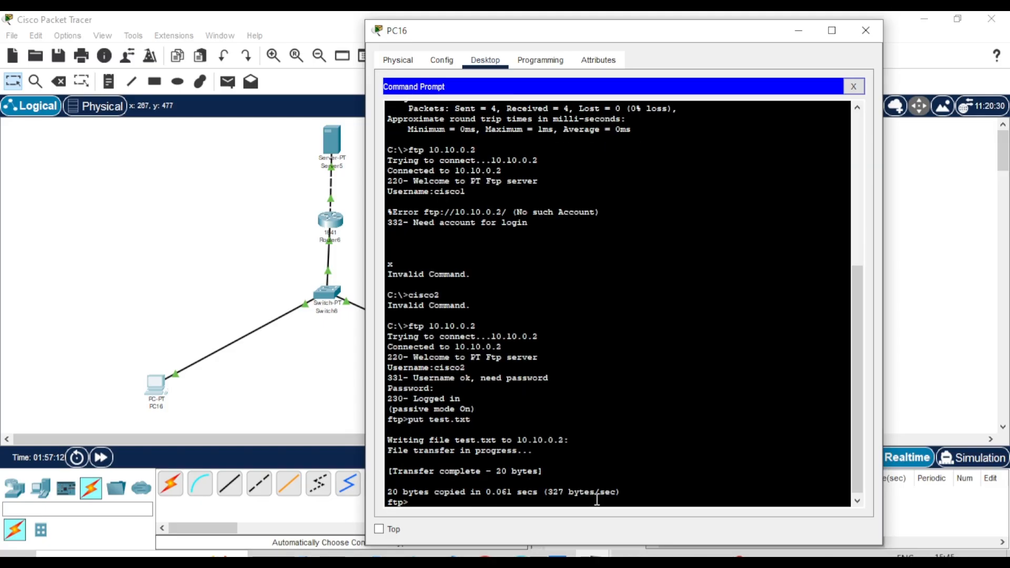
drag(392, 470, 571, 473)
Close PC16's window and log into FTP server 10.10.0.2 from PC15's command prompt
click(865, 30)
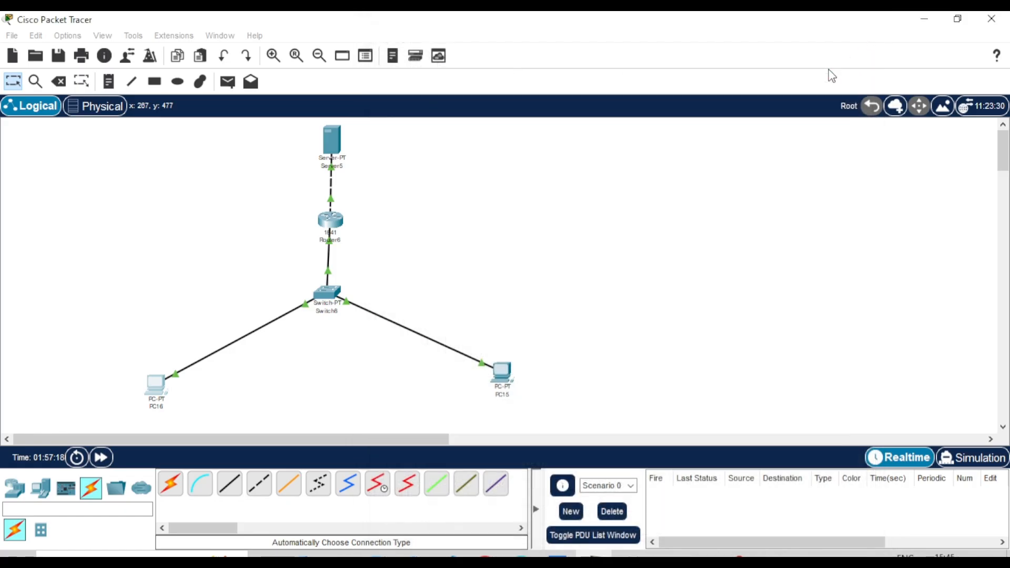
click(504, 378)
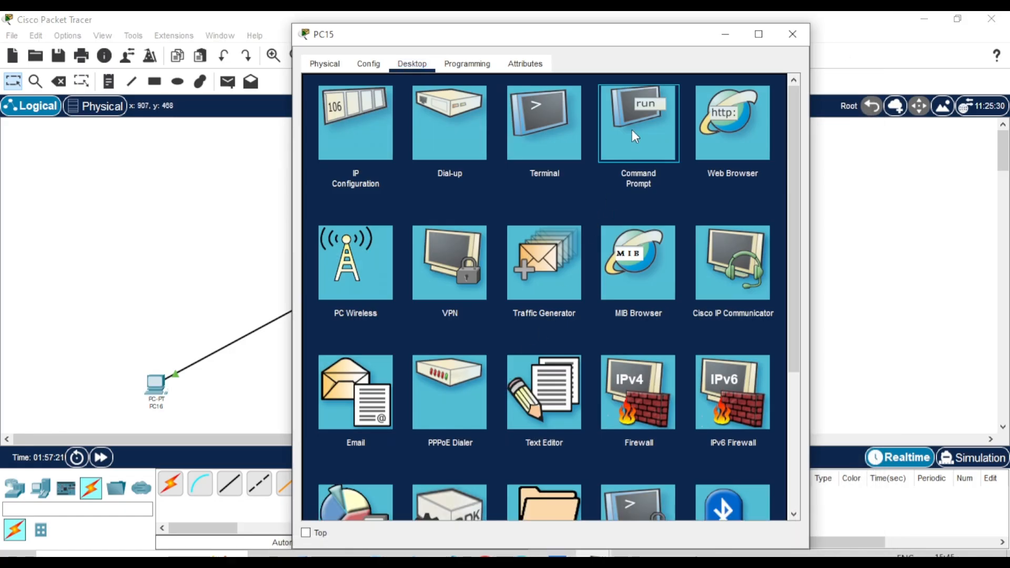
click(632, 130)
text(ftp )
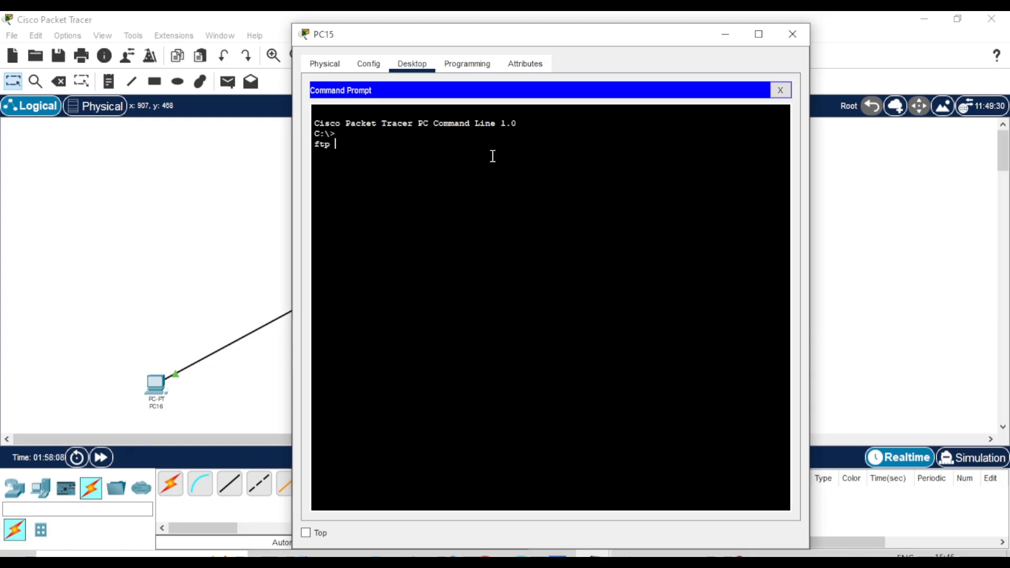
text(10.10.0.2)
key(Return)
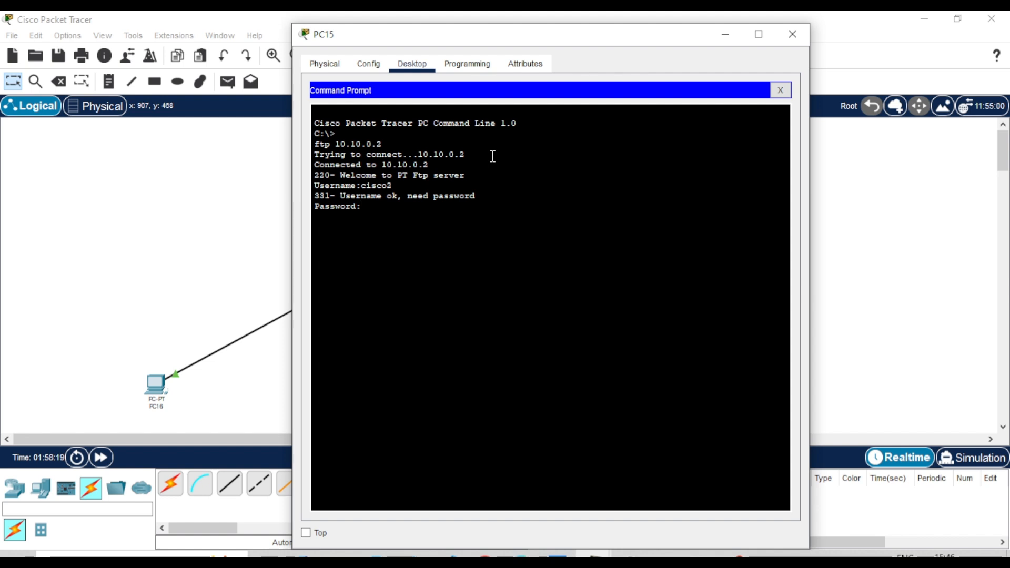
key(Return)
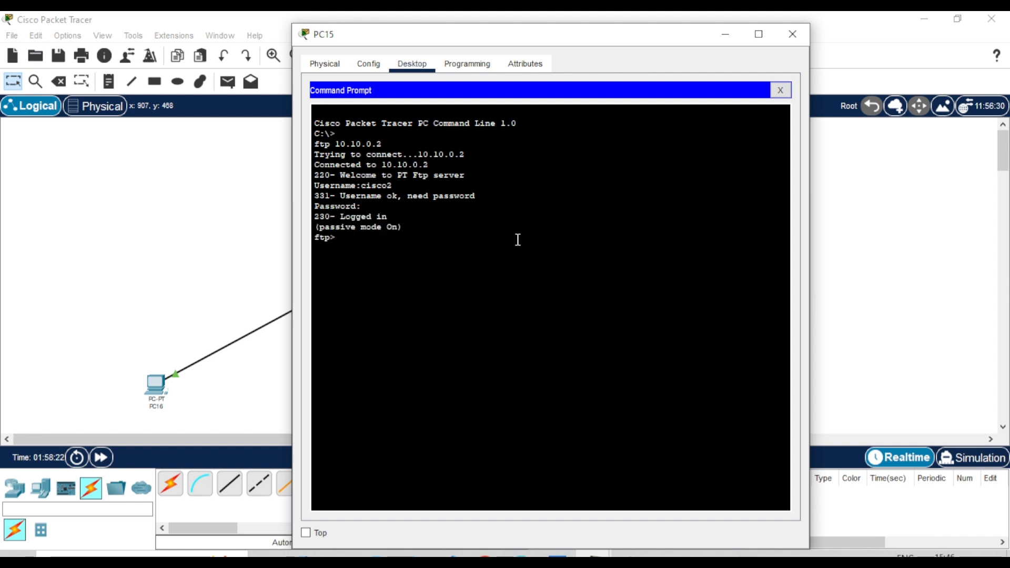
Download test.txt onto PC15 and list the server directory, confirming test.txt appears
text(get test.txt)
key(Return)
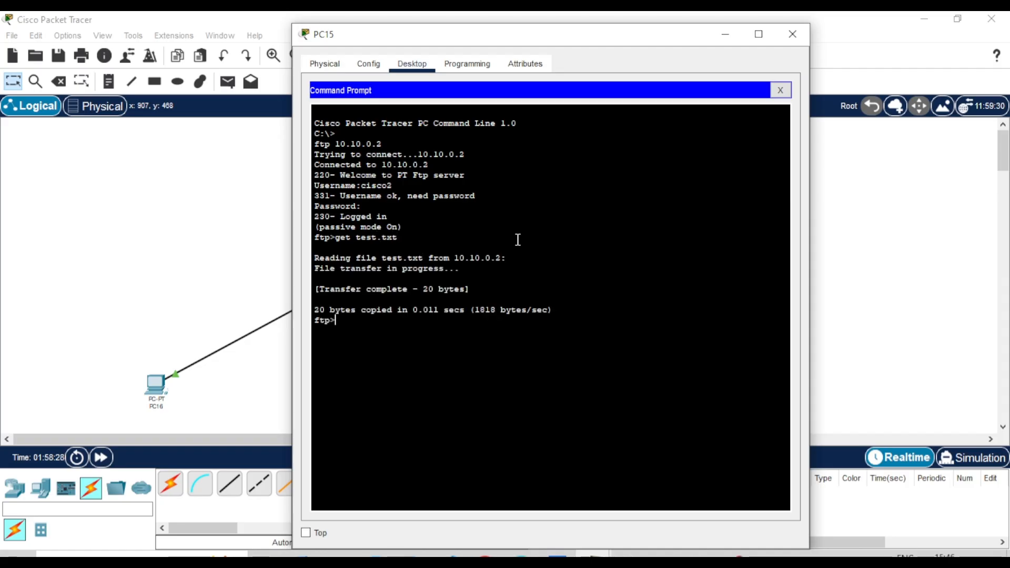
text(dir)
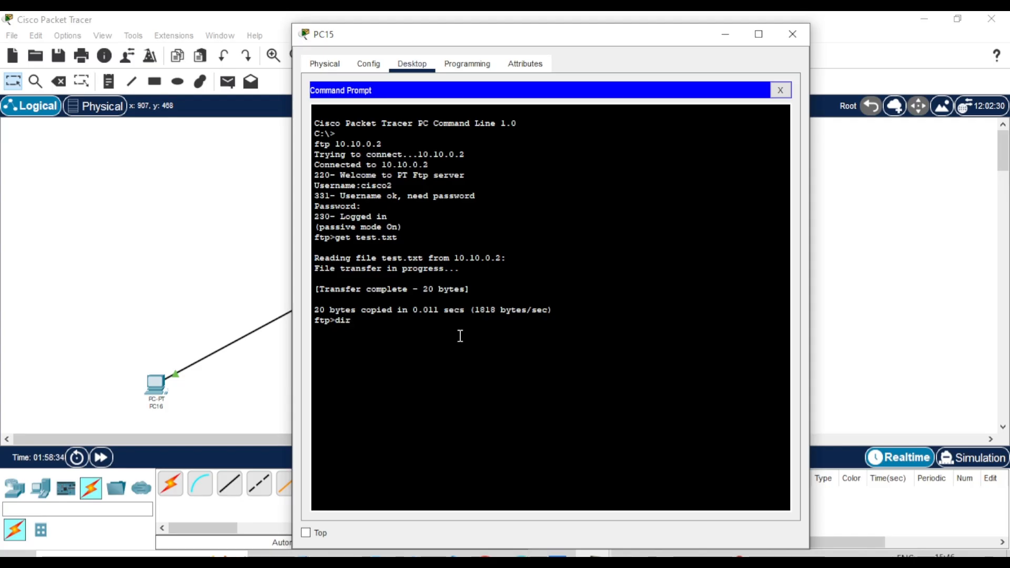
key(Return)
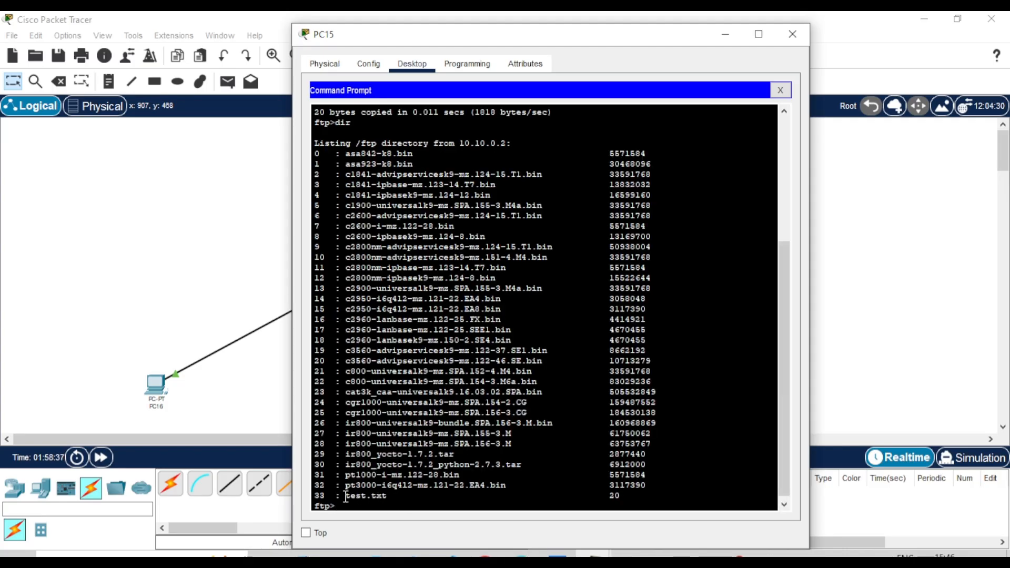
drag(345, 496, 402, 496)
click(418, 496)
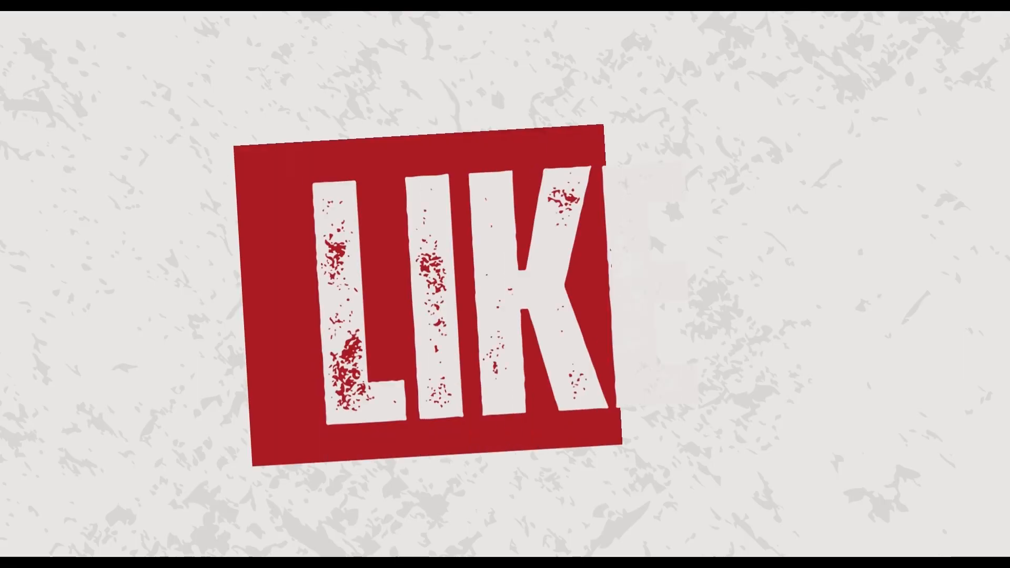